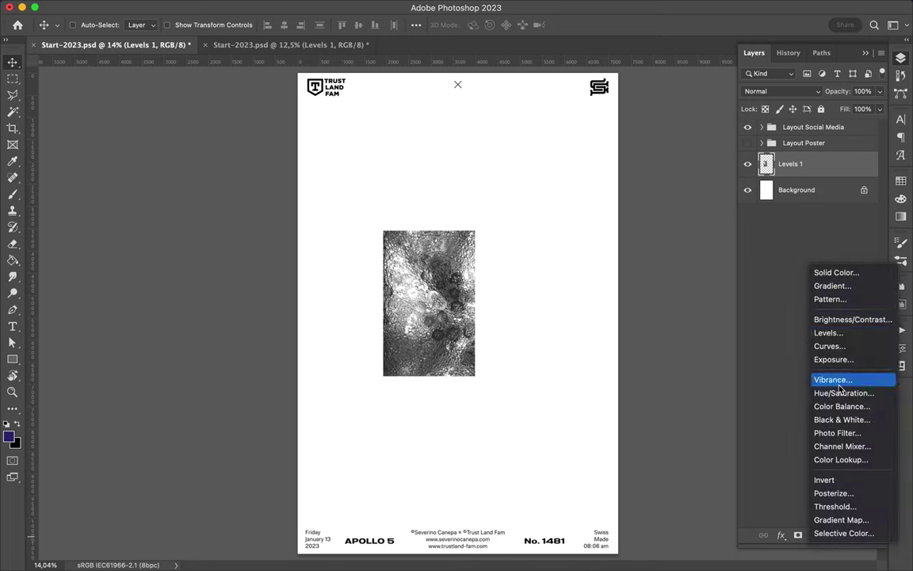
# - Try brightening the texture with Levels and Curves adjustments, then delete both
pyautogui.click(827, 333)
pyautogui.moveTo(794, 449)
pyautogui.mouseDown()
pyautogui.moveTo(775, 450)
pyautogui.moveTo(805, 448)
pyautogui.mouseUp()
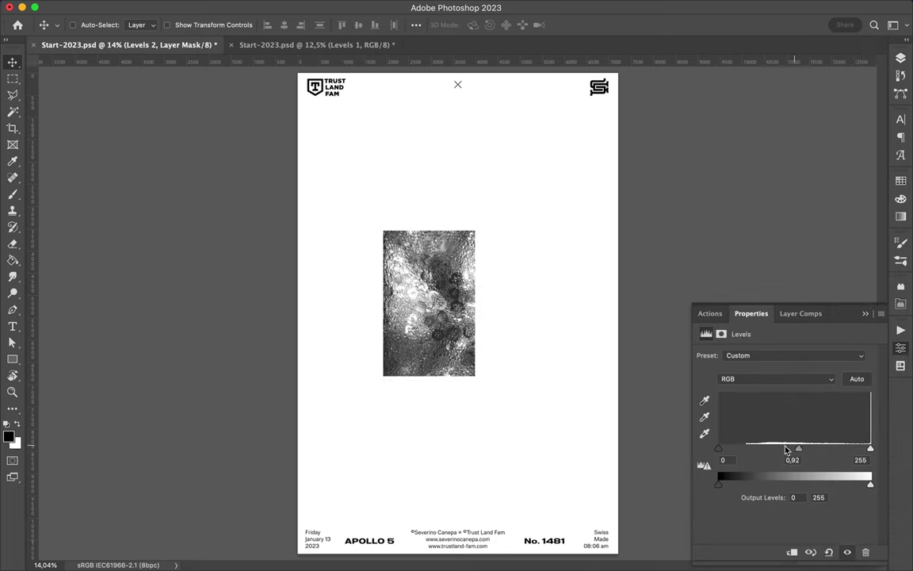
pyautogui.click(865, 552)
pyautogui.click(901, 58)
pyautogui.click(816, 535)
pyautogui.click(781, 346)
pyautogui.moveTo(743, 509); pyautogui.dragTo(743, 490)
pyautogui.moveTo(867, 387); pyautogui.dragTo(865, 426)
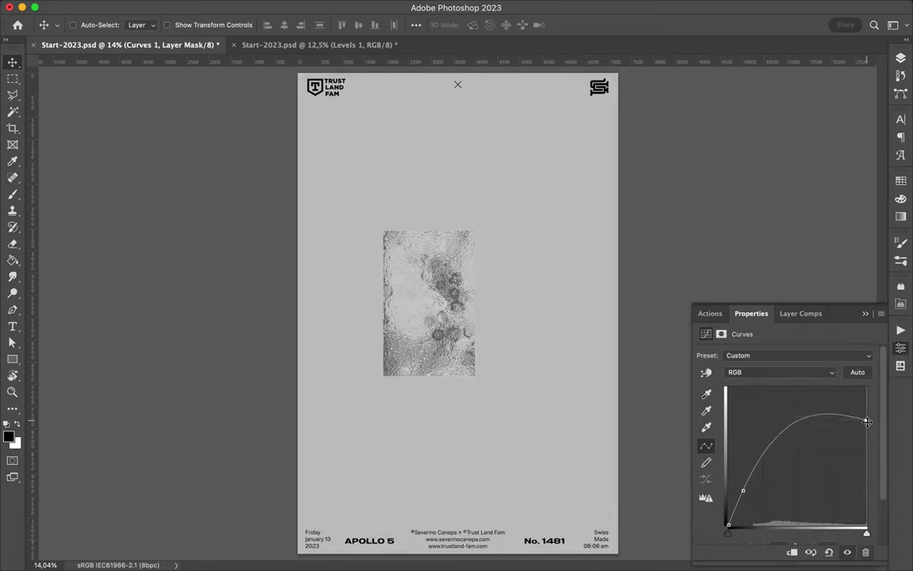
pyautogui.hotkey('ctrl', 'z')
pyautogui.moveTo(848, 400); pyautogui.dragTo(848, 406)
pyautogui.press('BackSpace')
# - Draw a small elliptical selection on the texture and open Filter > Liquify
pyautogui.scroll(2, 410, 282)
pyautogui.press('m')
pyautogui.moveTo(388, 310); pyautogui.dragTo(413, 325)
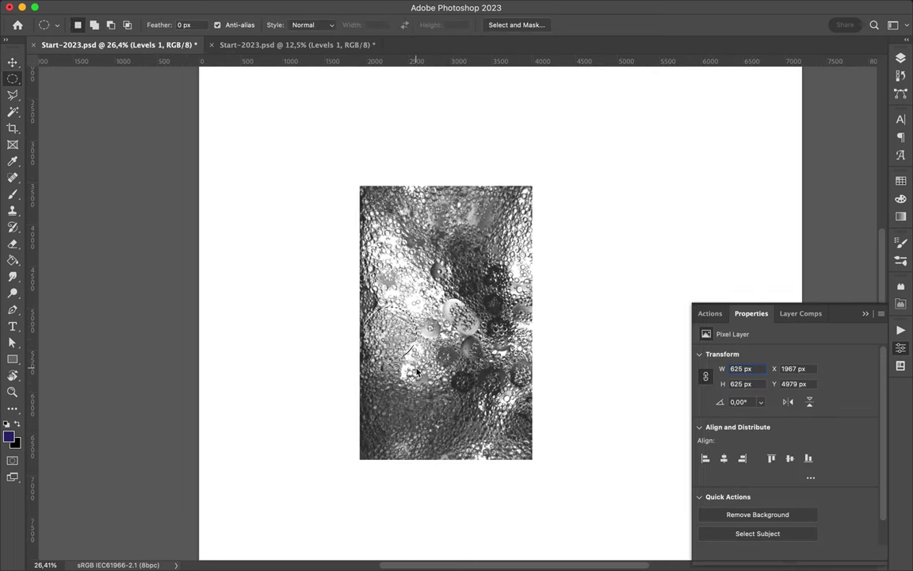
pyautogui.press('v')
pyautogui.scroll(-2, 444, 318)
pyautogui.click(294, 7)
pyautogui.click(336, 125)
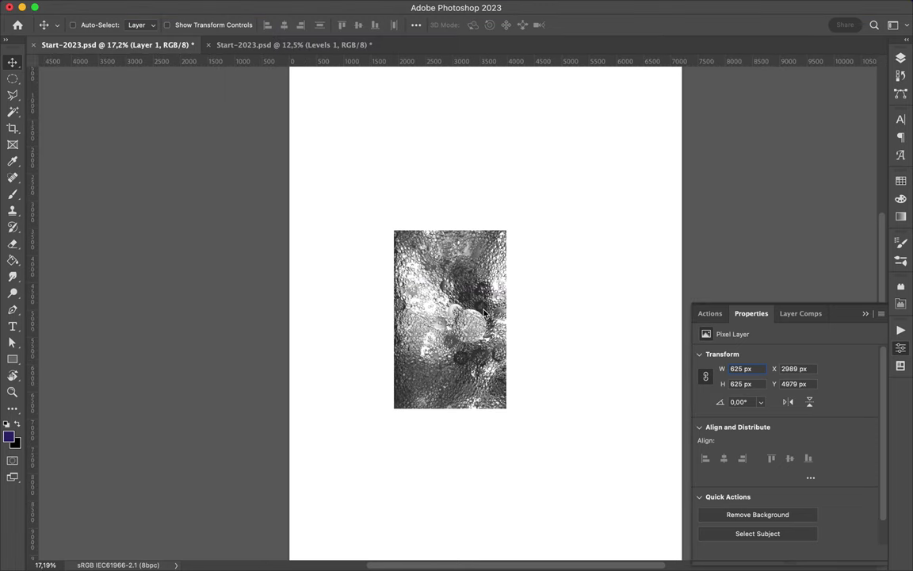
# - Forward-warp the texture in Liquify into a long S-curved wavy streak
pyautogui.moveTo(294, 198); pyautogui.dragTo(406, 122)
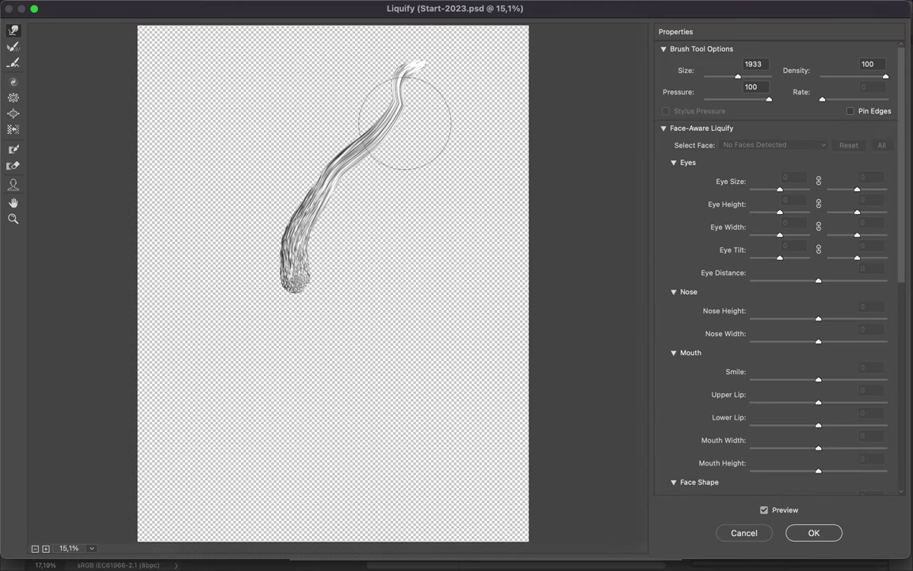
pyautogui.moveTo(310, 238)
pyautogui.mouseDown()
pyautogui.moveTo(235, 449)
pyautogui.moveTo(262, 330)
pyautogui.mouseUp()
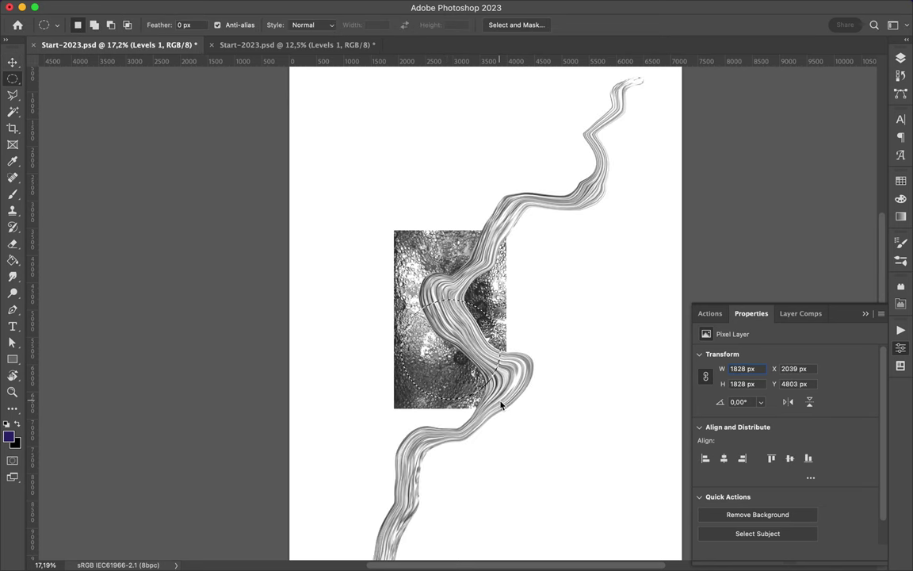
pyautogui.click(323, 124)
pyautogui.moveTo(406, 294)
pyautogui.mouseDown()
pyautogui.moveTo(302, 471)
pyautogui.moveTo(304, 293)
pyautogui.moveTo(321, 194)
pyautogui.moveTo(418, 81)
pyautogui.moveTo(333, 277)
pyautogui.mouseUp()
pyautogui.moveTo(372, 159); pyautogui.dragTo(468, 149)
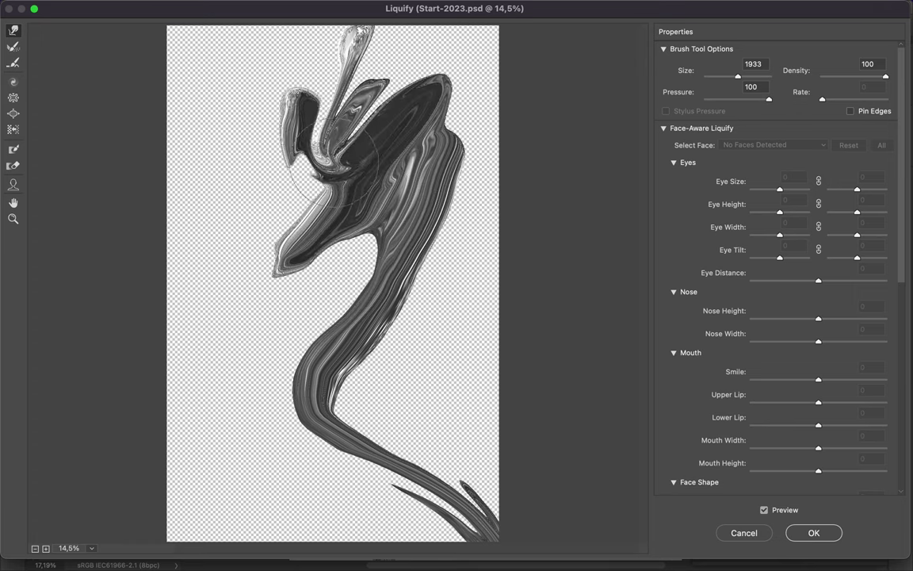
# - Redo the warp into a stretched blob, moving the swirl bottom-left and the streak up-right
pyautogui.press('super+alt+z')
pyautogui.press('super+alt+z')
pyautogui.press('super+alt+z')
pyautogui.press('super+alt+z')
pyautogui.press('super+alt+z')
pyautogui.moveTo(350, 298)
pyautogui.mouseDown()
pyautogui.moveTo(346, 240)
pyautogui.moveTo(393, 246)
pyautogui.moveTo(277, 122)
pyautogui.moveTo(418, 235)
pyautogui.moveTo(217, 88)
pyautogui.moveTo(466, 347)
pyautogui.moveTo(254, 204)
pyautogui.moveTo(428, 333)
pyautogui.moveTo(191, 206)
pyautogui.mouseUp()
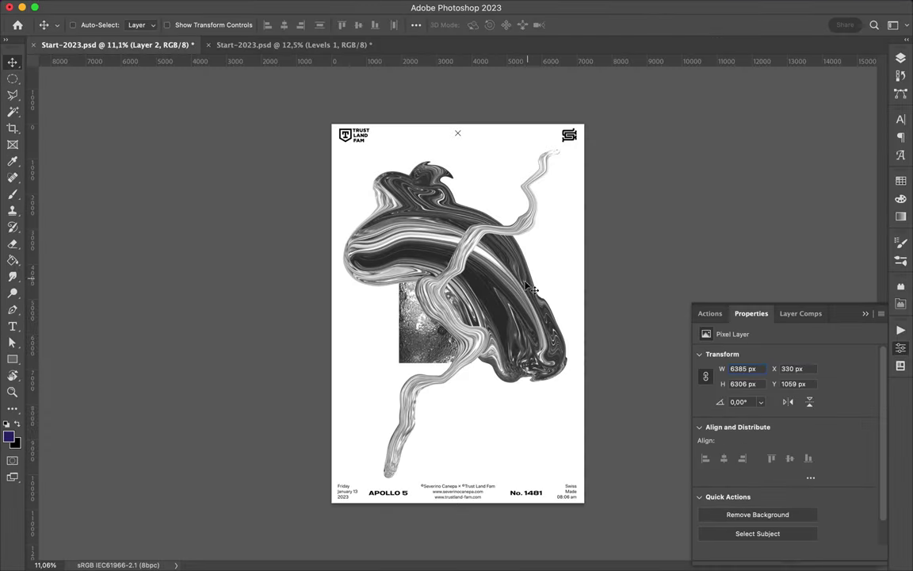
pyautogui.moveTo(362, 246)
pyautogui.mouseDown()
pyautogui.moveTo(388, 436)
pyautogui.moveTo(379, 424)
pyautogui.mouseUp()
pyautogui.moveTo(435, 373); pyautogui.dragTo(472, 354)
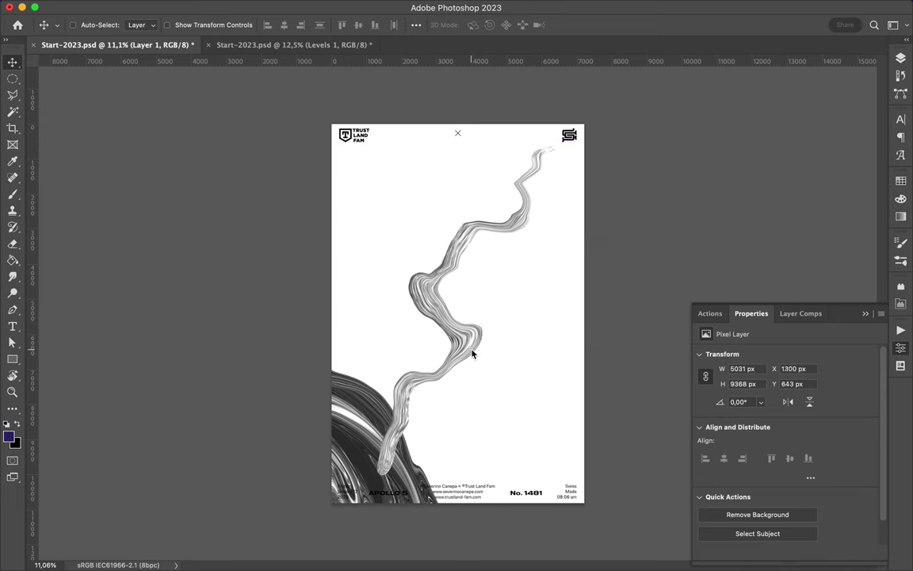
# - Set the Brush tool's foreground colour to teal
pyautogui.click(900, 59)
pyautogui.press('b')
pyautogui.click(901, 180)
pyautogui.click(9, 435)
pyautogui.click(506, 153)
# - Switch to yellow-green, then orange, and paint orange strokes along the streak's middle
pyautogui.click(830, 57)
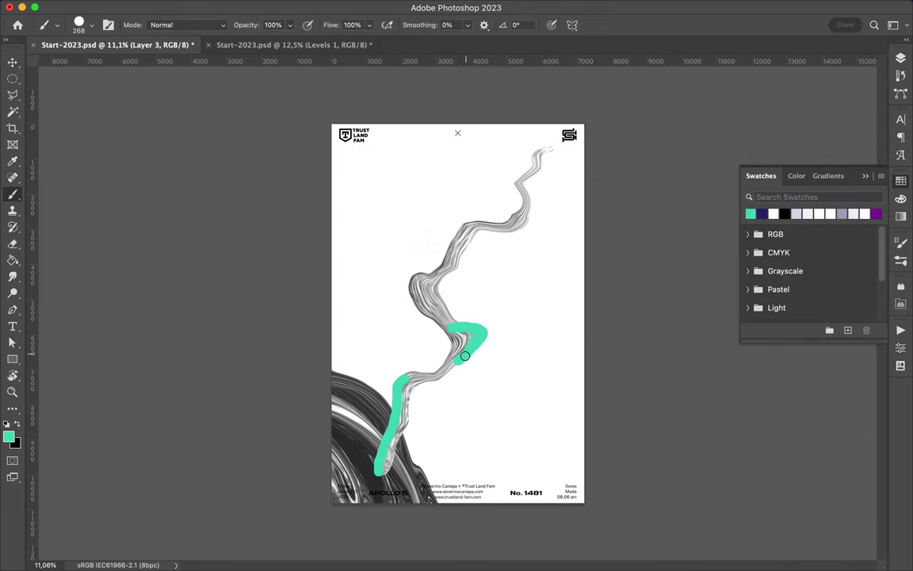
pyautogui.click(901, 198)
pyautogui.click(863, 302)
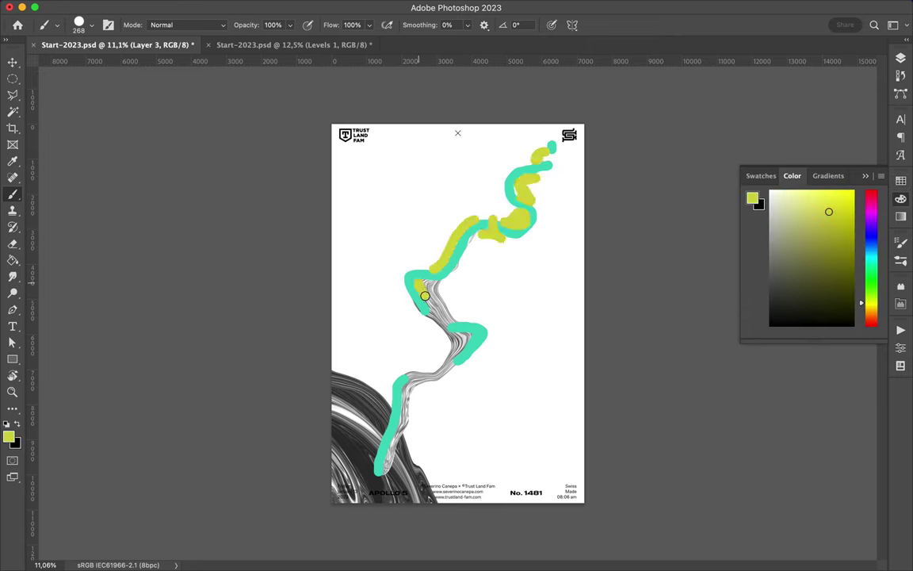
pyautogui.moveTo(870, 299); pyautogui.dragTo(871, 315)
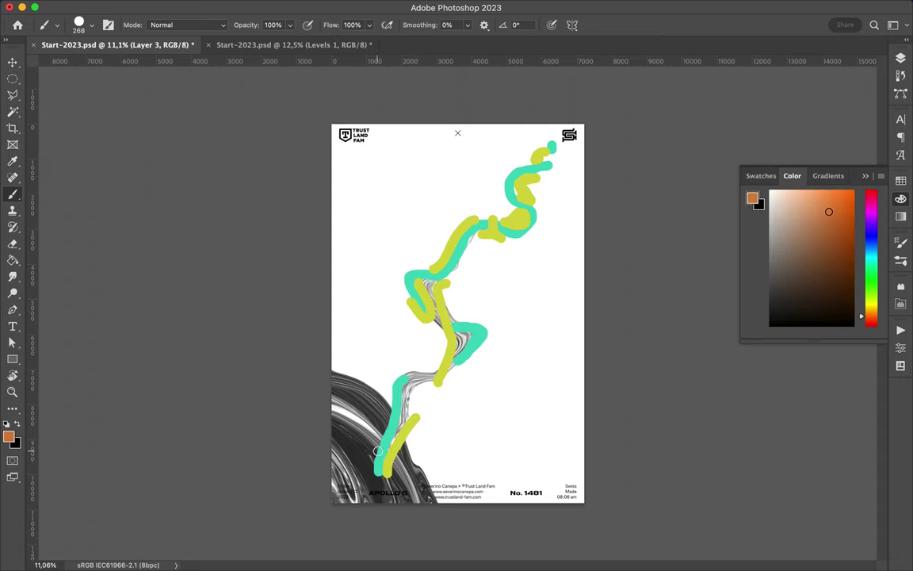
pyautogui.moveTo(433, 283); pyautogui.dragTo(454, 322)
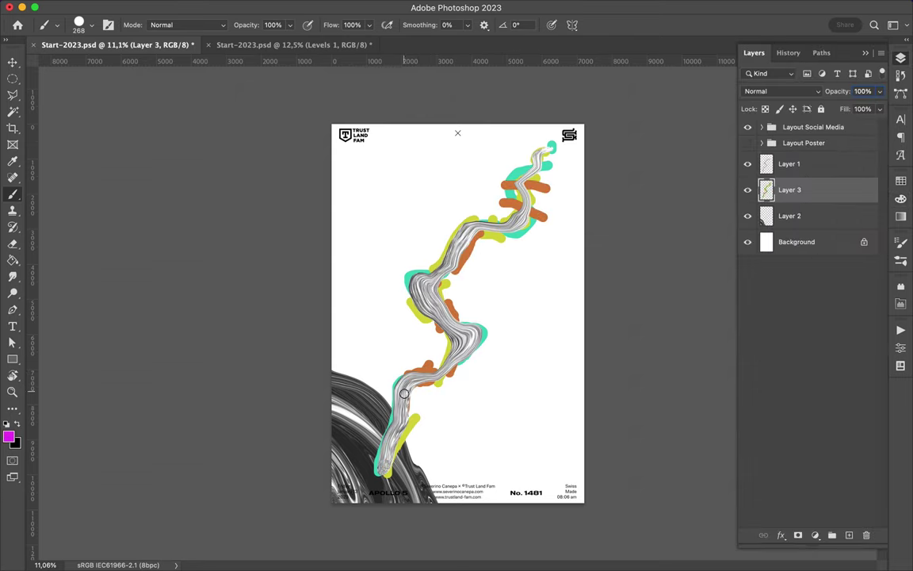
# - Hide the grey streak and select, then clear, the coloured strokes' outline
pyautogui.click(748, 163)
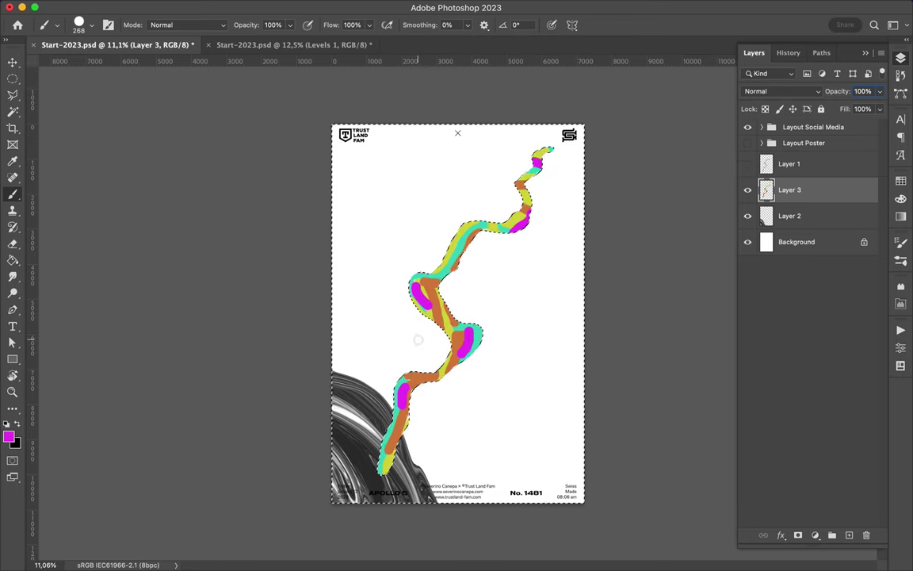
pyautogui.click(412, 384)
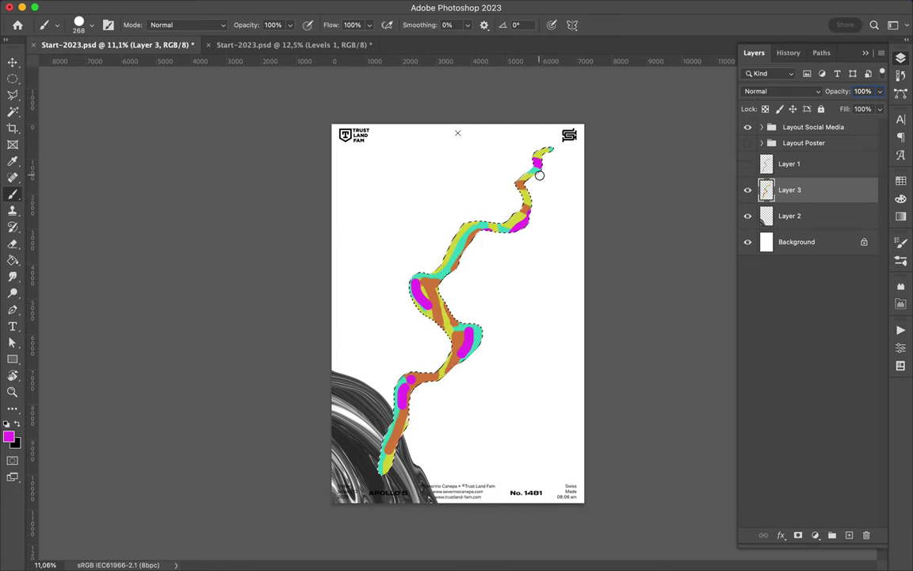
pyautogui.press('v')
pyautogui.rightClick(460, 297)
pyautogui.press('Escape')
pyautogui.click(294, 7)
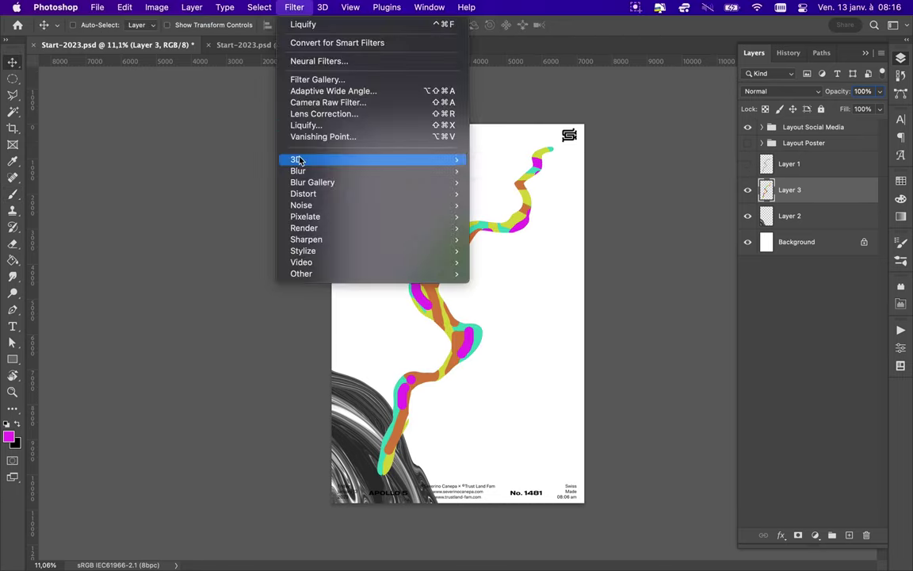
pyautogui.press('Escape')
# - Duplicate the colour strokes above the visible grey streak and blend the copy as Color
pyautogui.press('super+j')
pyautogui.moveTo(789, 163); pyautogui.dragTo(785, 226)
pyautogui.click(797, 164)
pyautogui.click(748, 190)
pyautogui.click(294, 7)
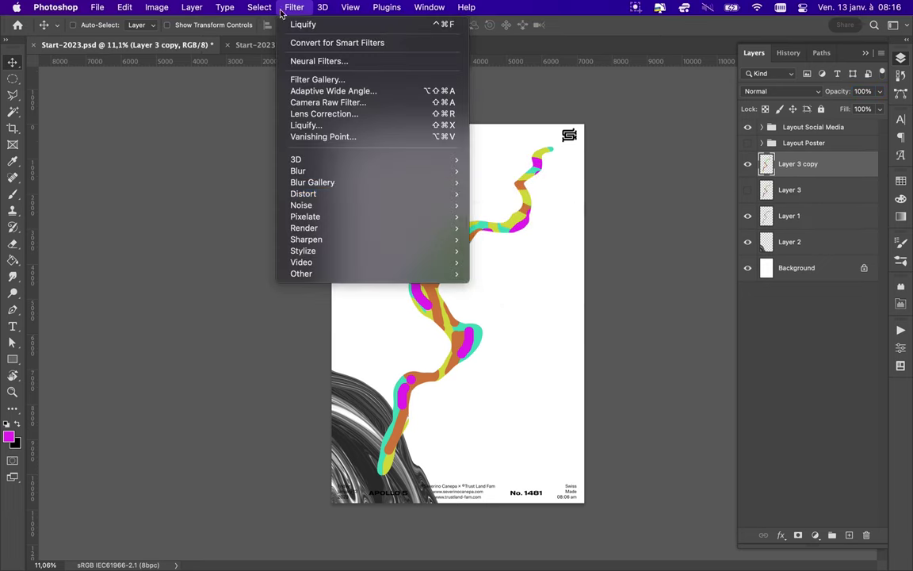
pyautogui.click(781, 91)
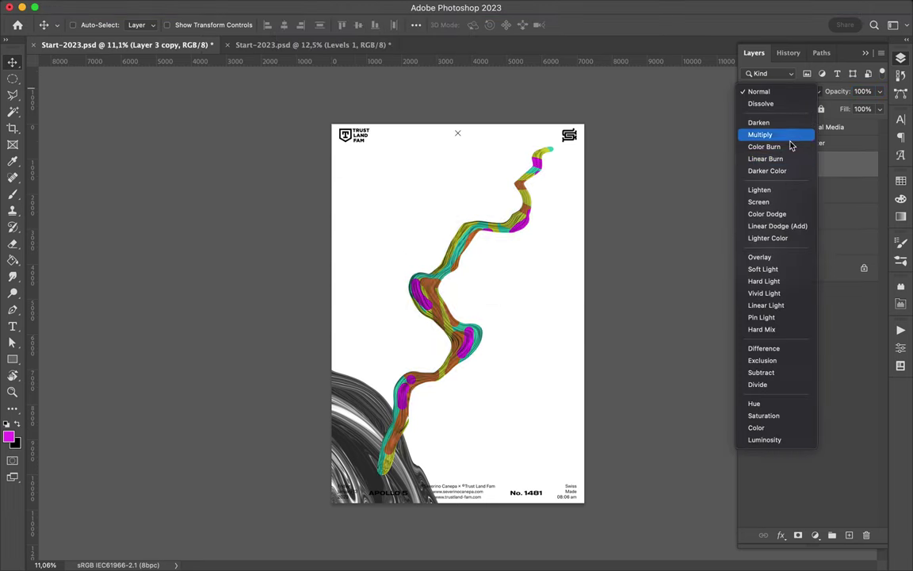
pyautogui.click(797, 427)
# - Gaussian-blur the colour copy and duplicate it with Linear Burn blending
pyautogui.click(294, 7)
pyautogui.click(444, 213)
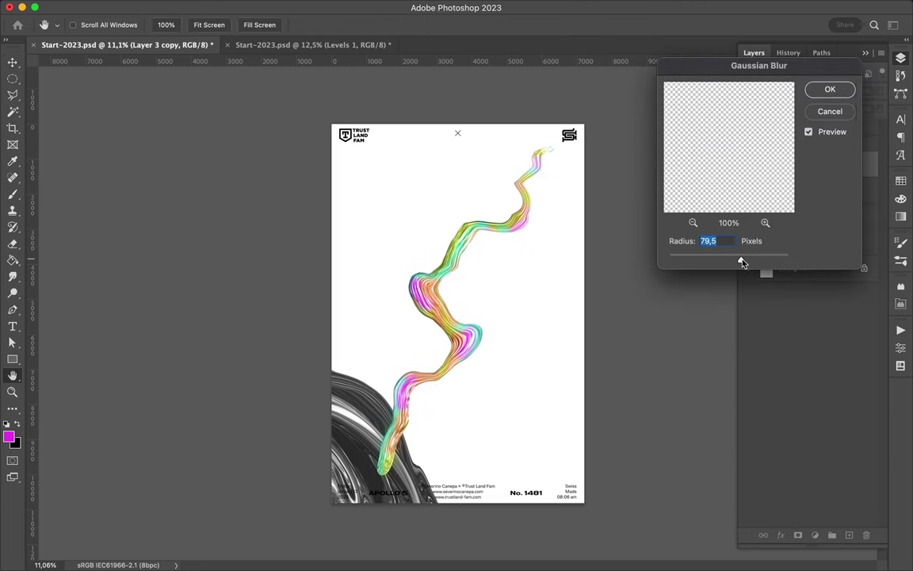
pyautogui.click(830, 89)
pyautogui.press('super+j')
pyautogui.click(781, 91)
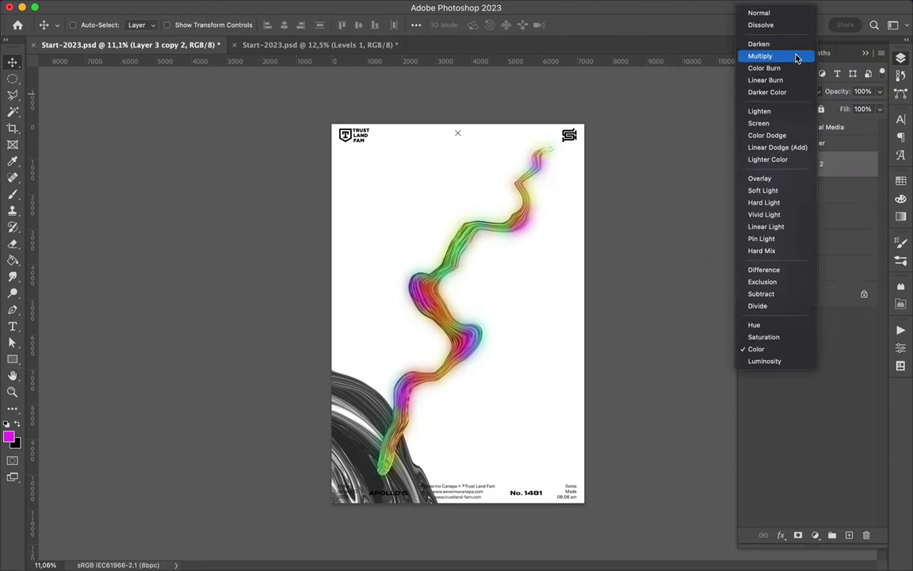
pyautogui.click(765, 80)
# - Apply High Pass to a top copy of the grey streak and blend it as Overlay
pyautogui.moveTo(789, 267); pyautogui.dragTo(797, 159)
pyautogui.click(294, 7)
pyautogui.click(498, 285)
pyautogui.moveTo(45, 204); pyautogui.dragTo(78, 203)
pyautogui.click(173, 31)
pyautogui.click(780, 91)
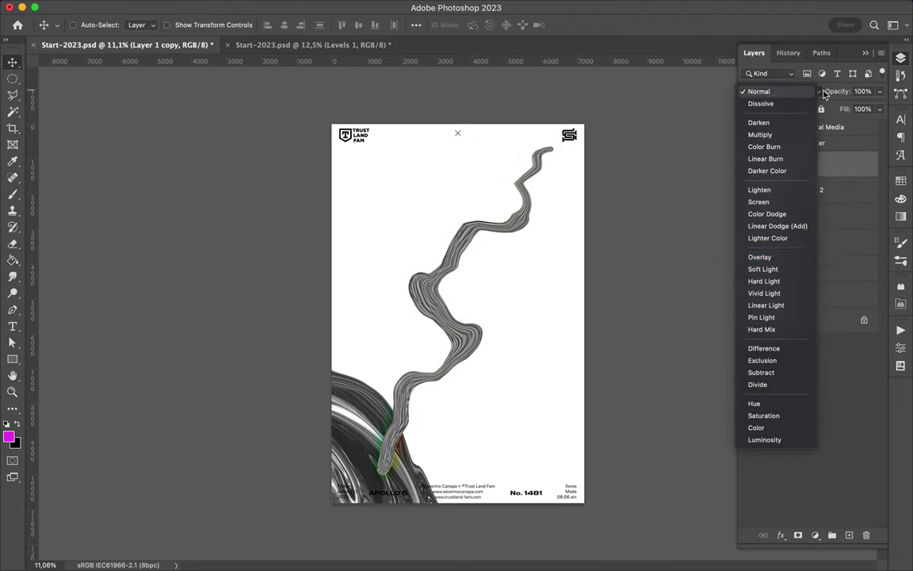
pyautogui.click(754, 315)
# - Inspect the rainbow streak and select the dark bottom-left swirl layer
pyautogui.keyDown('alt'); pyautogui.scroll(5, 403, 320); pyautogui.keyUp('alt')
pyautogui.click(747, 164)
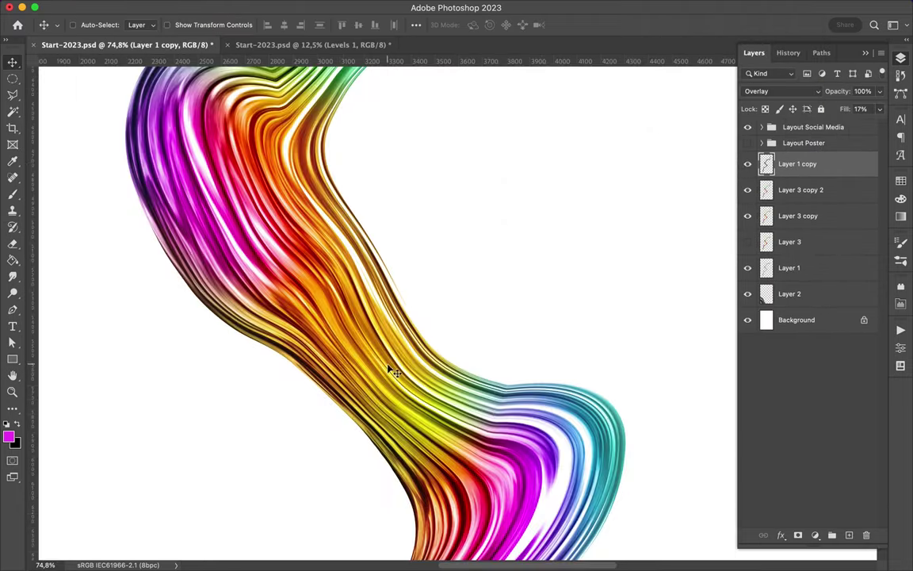
pyautogui.keyDown('alt'); pyautogui.scroll(-5, 405, 321); pyautogui.keyUp('alt')
pyautogui.keyDown('ctrl'); pyautogui.click(405, 321); pyautogui.keyUp('ctrl')
pyautogui.press('b')
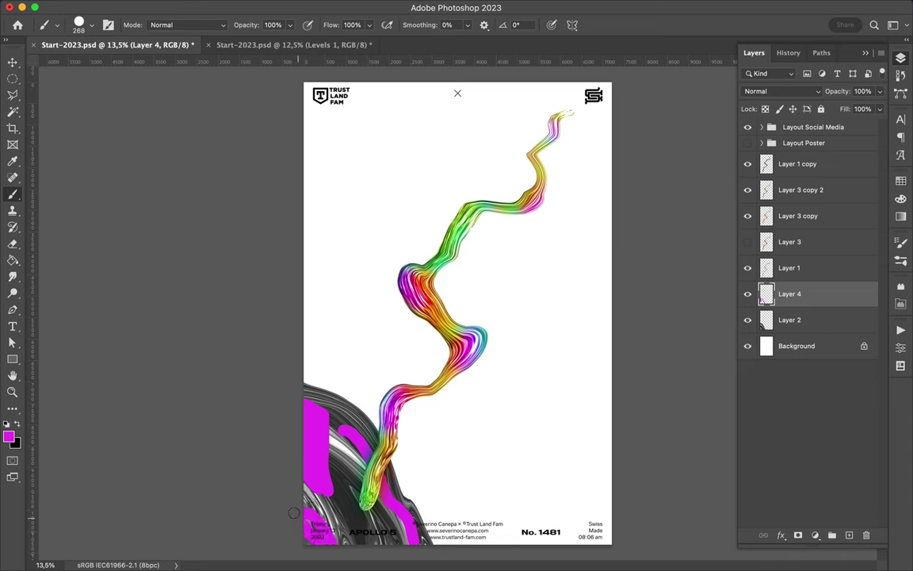
# - Pick paint colours from the swatches for the swirl
pyautogui.click(9, 435)
pyautogui.click(699, 78)
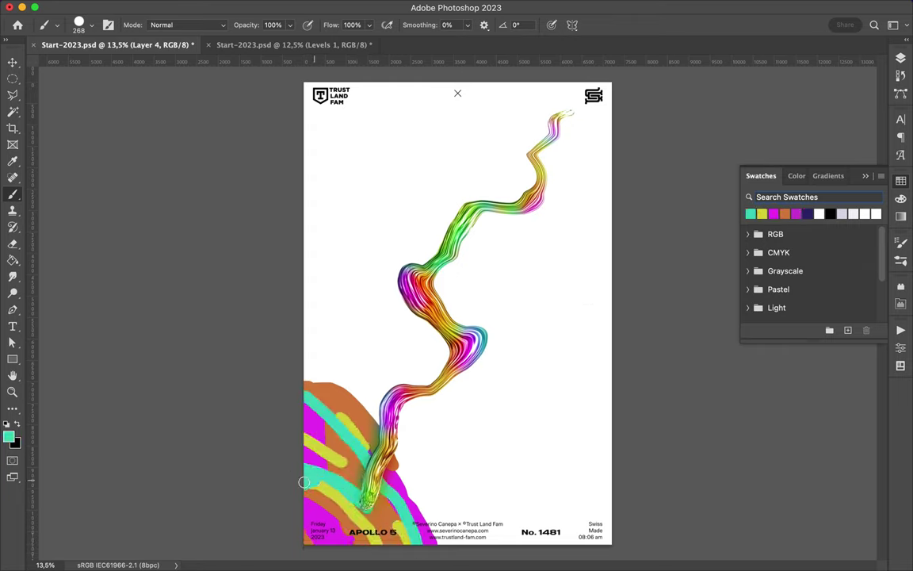
pyautogui.click(900, 57)
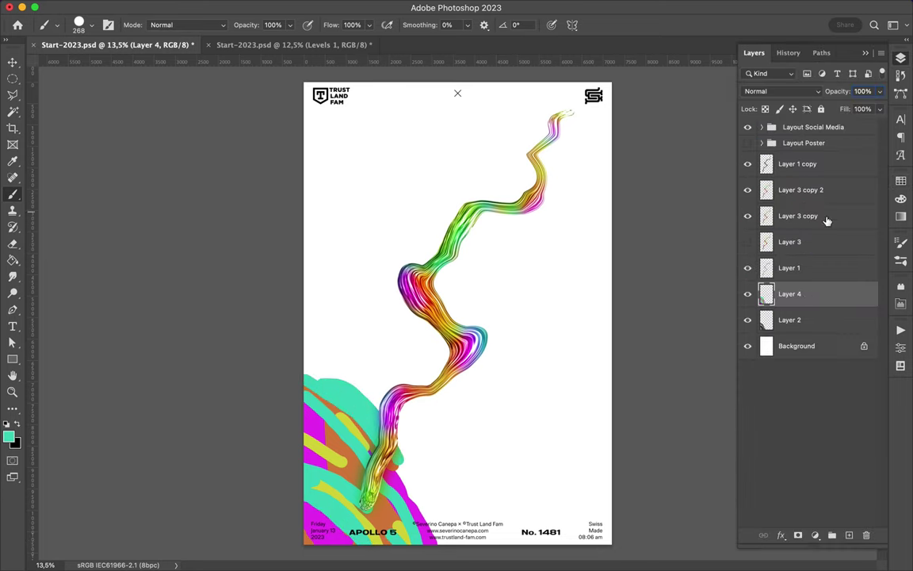
# - Blend the swirl paint layer as Color and apply a 147.1 px Gaussian Blur
pyautogui.click(781, 92)
pyautogui.click(757, 427)
pyautogui.click(792, 293)
pyautogui.click(793, 320)
pyautogui.click(294, 7)
pyautogui.click(516, 216)
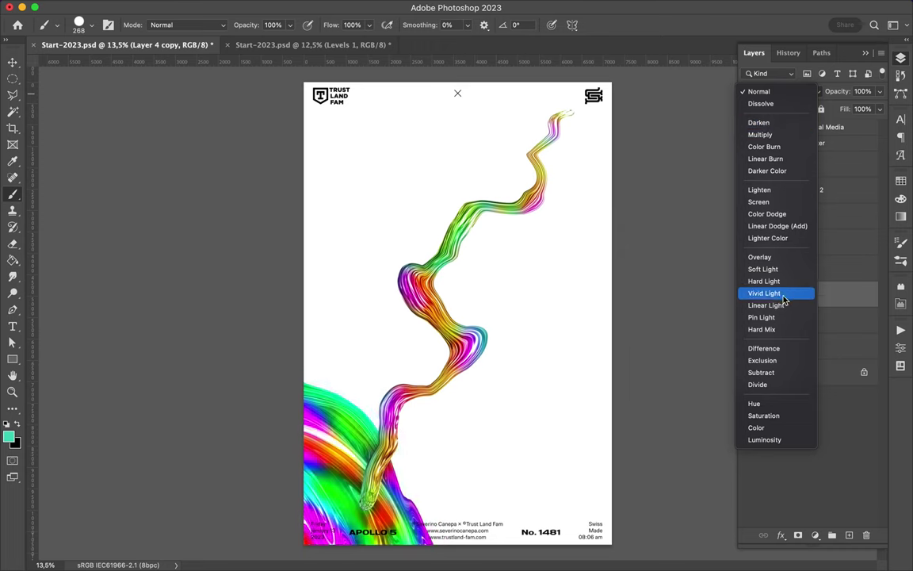
# - Set the paint copy to Overlay and add a desaturated High Pass Overlay copy of the swirl
pyautogui.click(762, 257)
pyautogui.click(799, 346)
pyautogui.hotkey('ctrl', 'j')
pyautogui.hotkey('shift', 'ctrl', 'u')
pyautogui.click(300, 8)
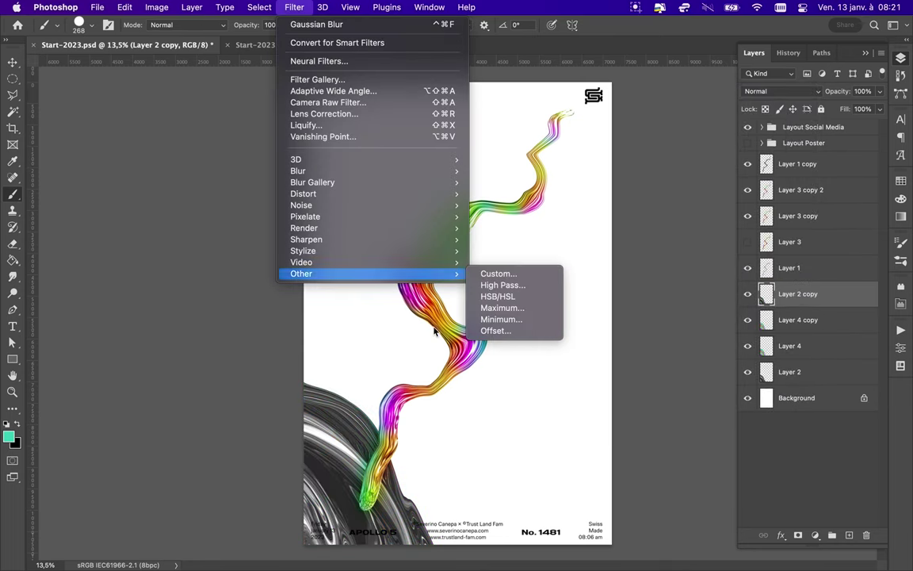
pyautogui.click(495, 282)
pyautogui.press('Return')
pyautogui.click(781, 91)
pyautogui.click(706, 257)
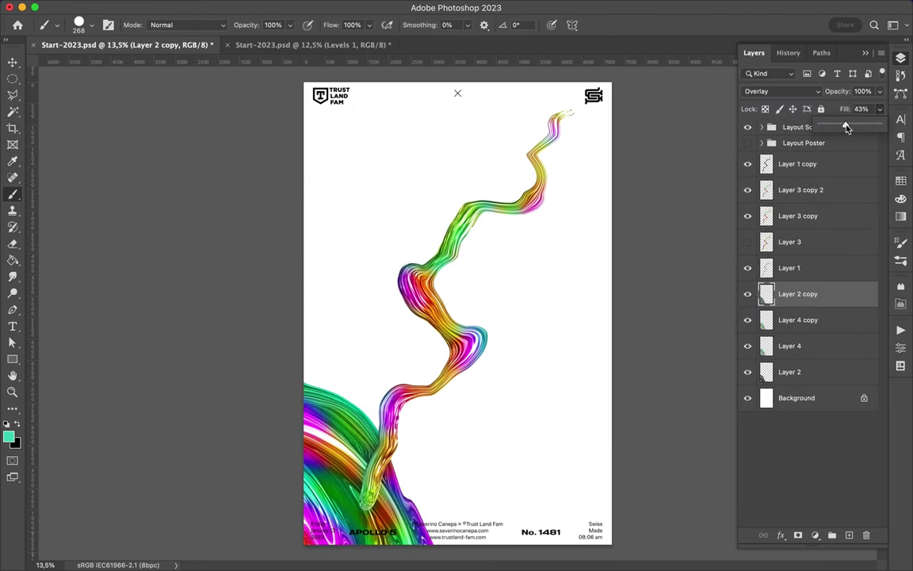
# - Group the liquid artwork layers and add a Hue/Saturation adjustment with hue -131
pyautogui.press('v')
pyautogui.click(797, 163)
pyautogui.keyDown('shift'); pyautogui.click(790, 372); pyautogui.keyUp('shift')
pyautogui.hotkey('ctrl', 'g')
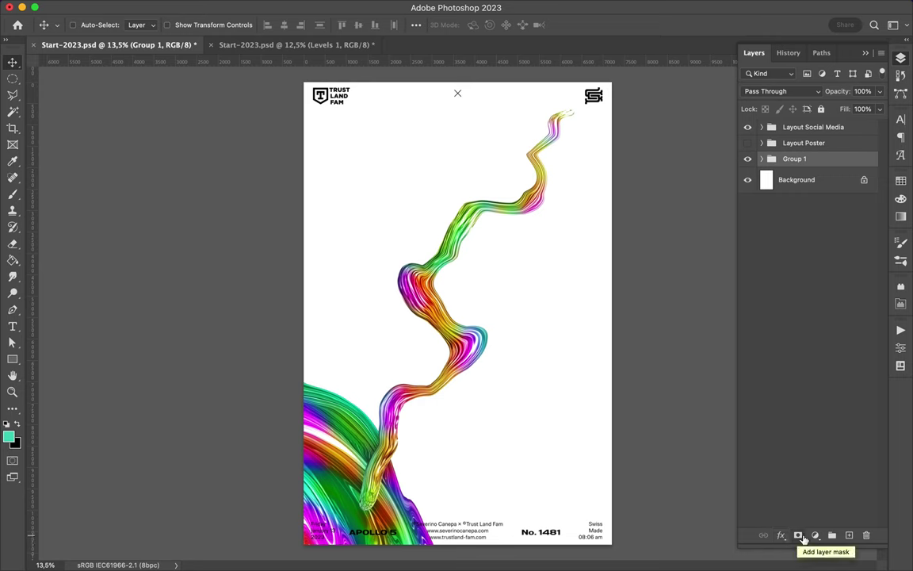
pyautogui.click(815, 536)
pyautogui.click(838, 394)
pyautogui.moveTo(785, 403)
pyautogui.mouseDown()
pyautogui.moveTo(880, 405)
pyautogui.moveTo(805, 403)
pyautogui.mouseUp()
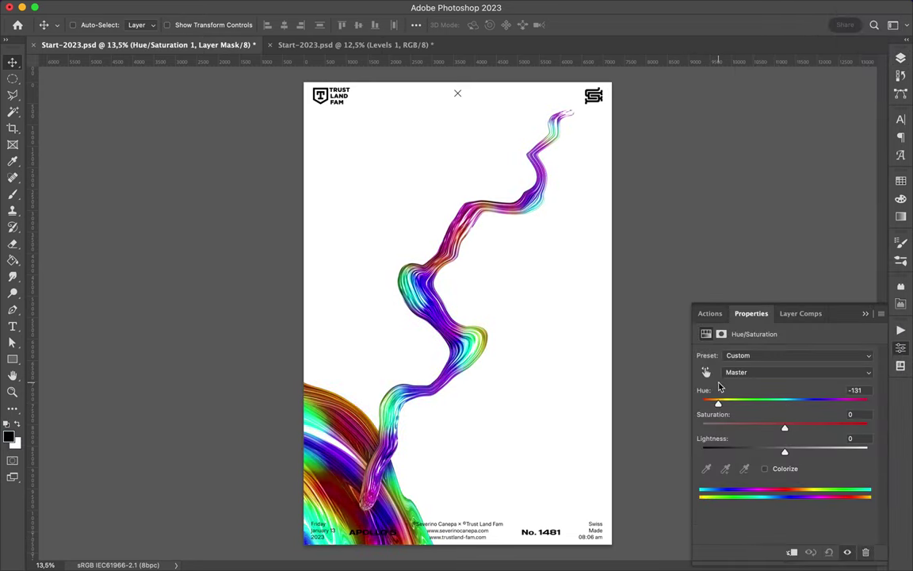
# - Load Layer 1's stroke outline as a selection and sample navy from the artwork
pyautogui.press('F7')
pyautogui.click(799, 309)
pyautogui.keyDown('ctrl'); pyautogui.click(850, 536); pyautogui.keyUp('ctrl')
pyautogui.press('i')
pyautogui.moveTo(453, 285)
pyautogui.mouseDown()
pyautogui.moveTo(319, 443)
pyautogui.moveTo(351, 485)
pyautogui.mouseUp()
# - Fill the stroke selection with navy and apply a 147.1 px Gaussian Blur
pyautogui.press('g')
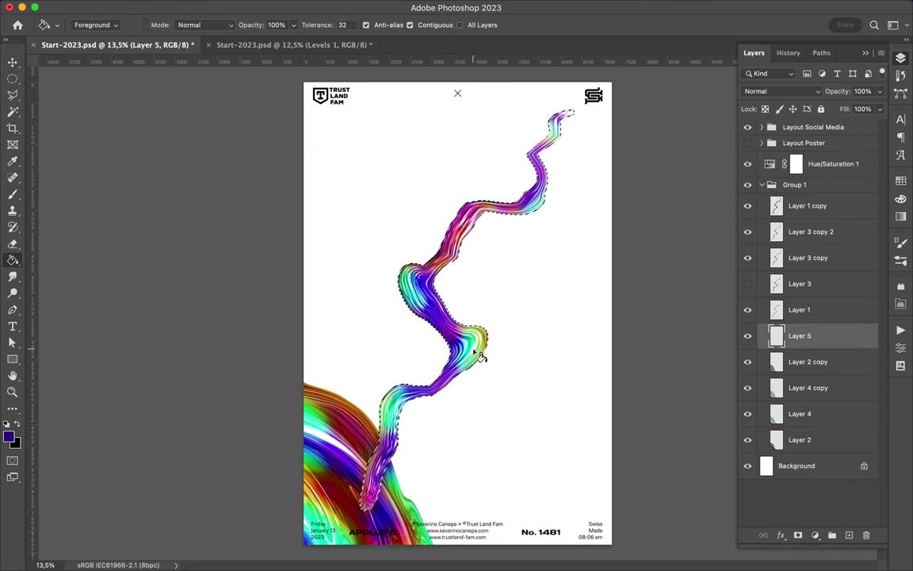
pyautogui.press('m')
pyautogui.hotkey('ctrl', 'd')
pyautogui.click(283, 7)
pyautogui.click(509, 216)
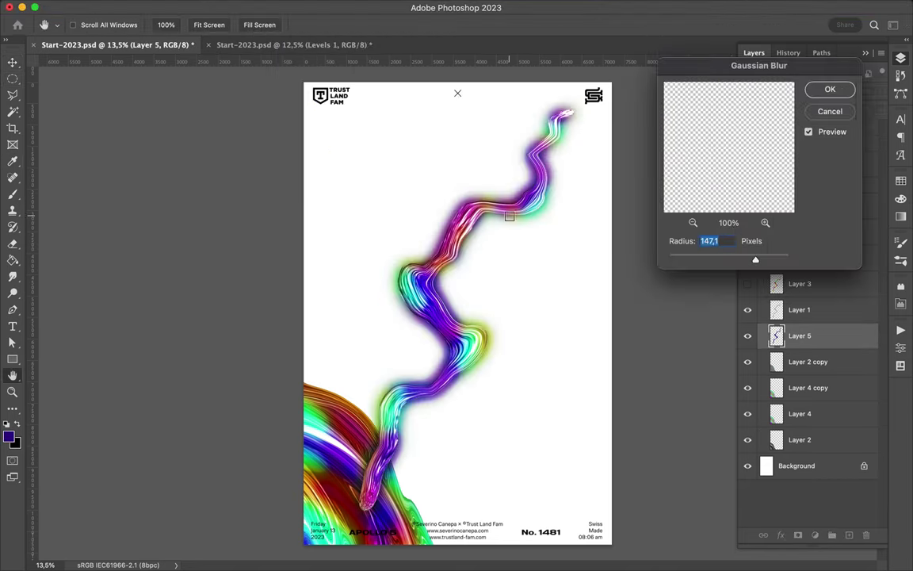
pyautogui.press('Return')
# - Warp the blurred navy glow and shift it down-left along the stroke
pyautogui.hotkey('ctrl', 't')
pyautogui.rightClick(581, 181)
pyautogui.click(611, 261)
pyautogui.moveTo(591, 89); pyautogui.dragTo(597, 113)
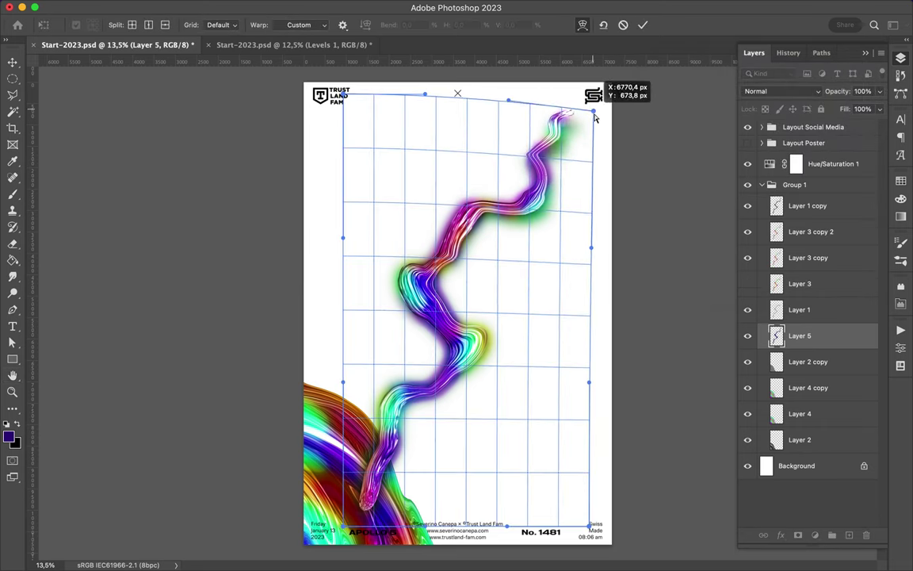
pyautogui.moveTo(538, 229); pyautogui.dragTo(456, 435)
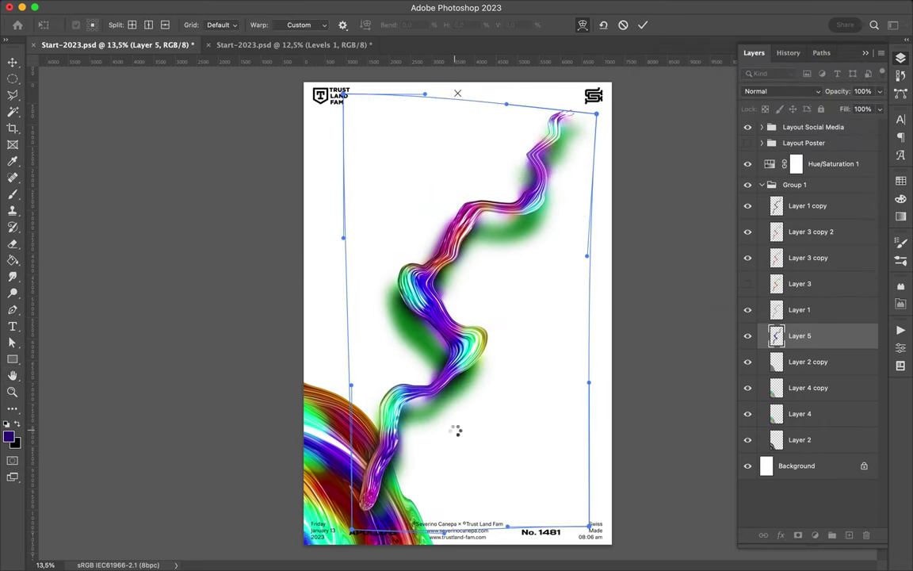
pyautogui.press('Return')
pyautogui.moveTo(803, 335); pyautogui.dragTo(811, 457)
# - Group Layer 2 and its copy as Group 2 below Layer 5 with a clipped Hue/Saturation copy
pyautogui.click(799, 412)
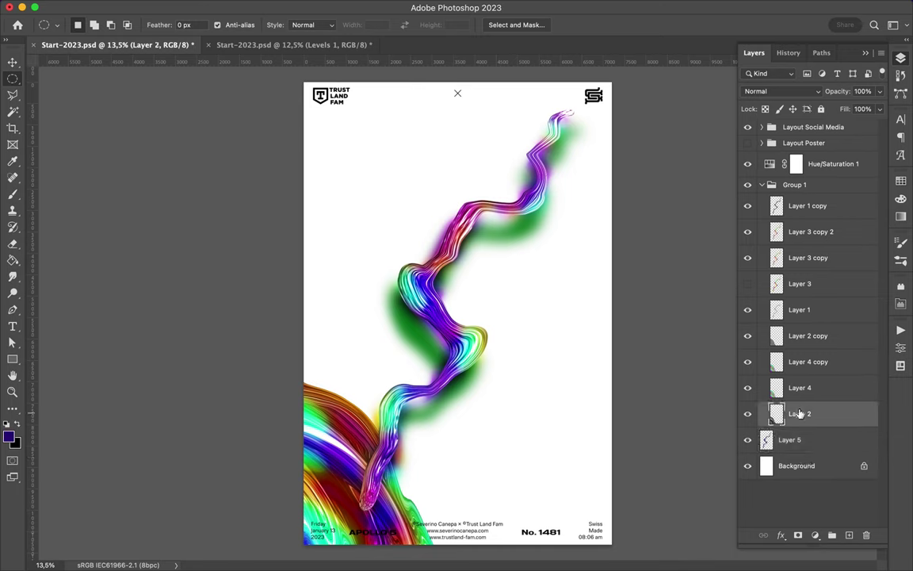
pyautogui.keyDown('shift'); pyautogui.click(801, 335); pyautogui.keyUp('shift')
pyautogui.hotkey('ctrl', 'g')
pyautogui.moveTo(805, 331); pyautogui.dragTo(799, 361)
pyautogui.moveTo(833, 163); pyautogui.dragTo(824, 349)
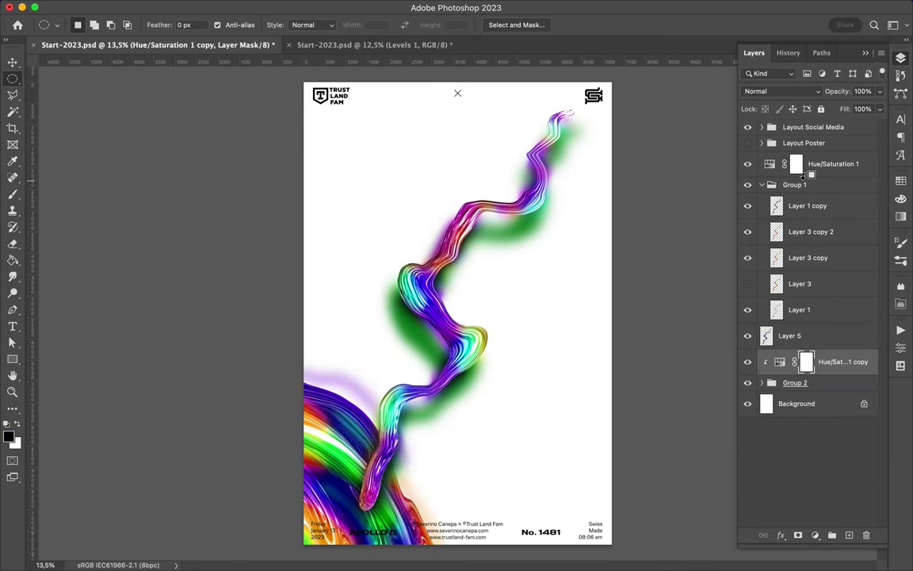
pyautogui.click(761, 184)
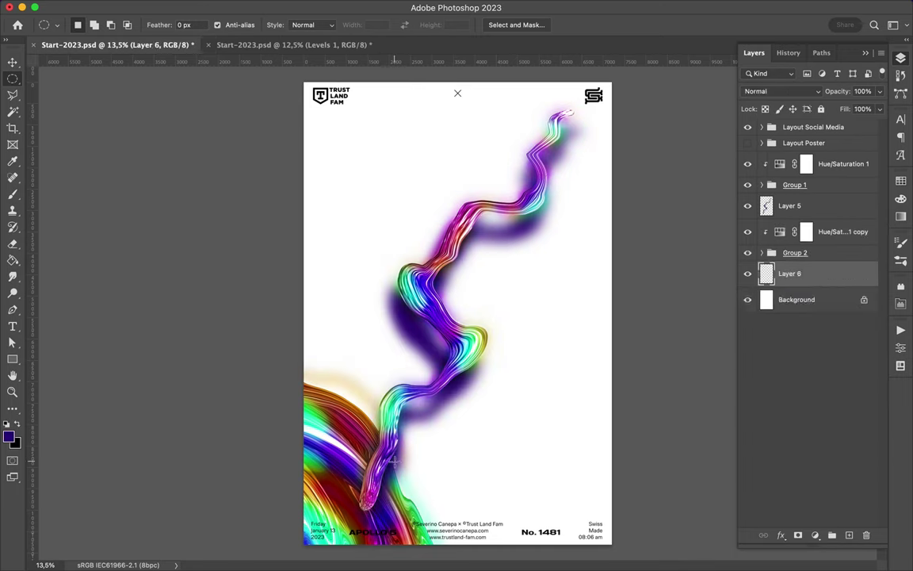
pyautogui.click(762, 252)
# - Fill the lower swirl's outline with navy on Layer 6 and Gaussian-blur it into a glow
pyautogui.press('v')
pyautogui.keyDown('ctrl'); pyautogui.click(777, 351); pyautogui.keyUp('ctrl')
pyautogui.click(762, 252)
pyautogui.click(785, 274)
pyautogui.press('m')
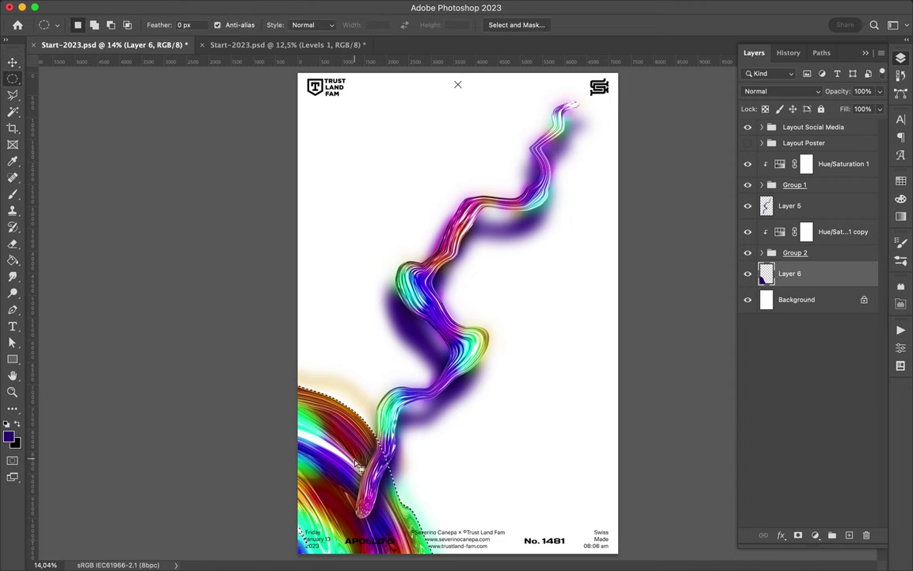
pyautogui.click(296, 6)
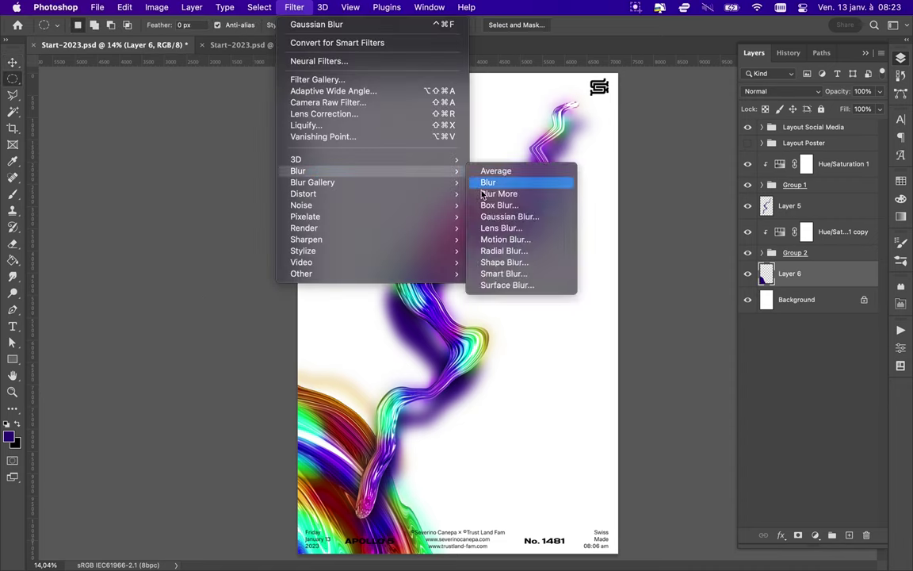
pyautogui.click(508, 218)
pyautogui.click(825, 89)
pyautogui.click(795, 253)
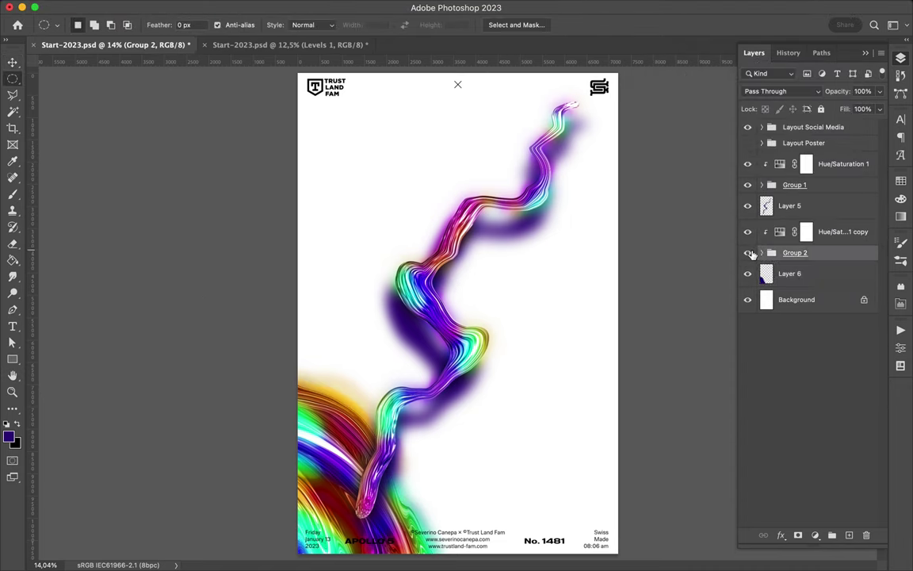
# - Expand Group 2, clear the selection and add a Hue/Saturation adjustment above Layer 6
pyautogui.click(762, 252)
pyautogui.click(811, 309)
pyautogui.click(800, 352)
pyautogui.hotkey('ctrl', 'd')
pyautogui.click(790, 378)
pyautogui.click(815, 536)
pyautogui.click(792, 424)
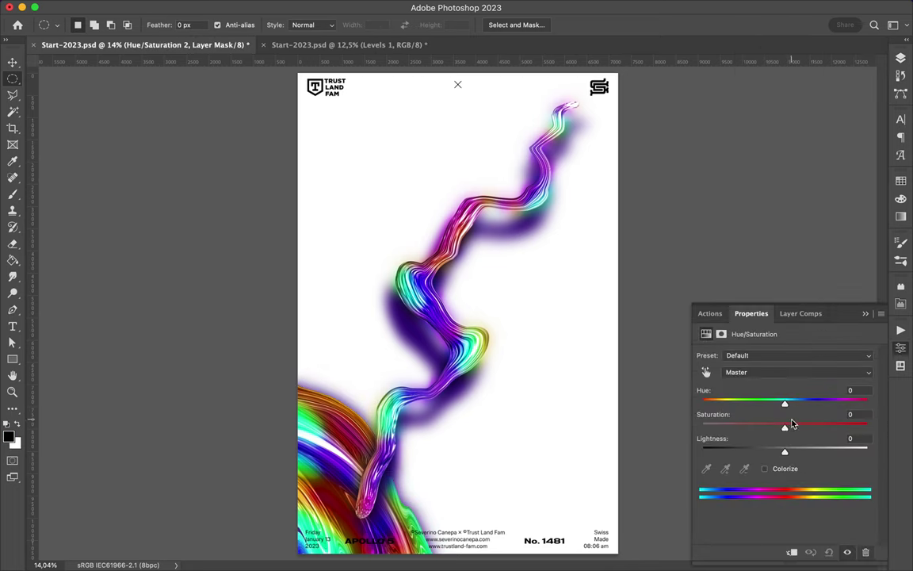
pyautogui.click(659, 387)
# - Duplicate Hue/Saturation 2 above Layer 5, then merge each copy into Layer 5 and Layer 6
pyautogui.moveTo(824, 378); pyautogui.dragTo(811, 207)
pyautogui.keyDown('shift'); pyautogui.click(822, 232); pyautogui.keyUp('shift')
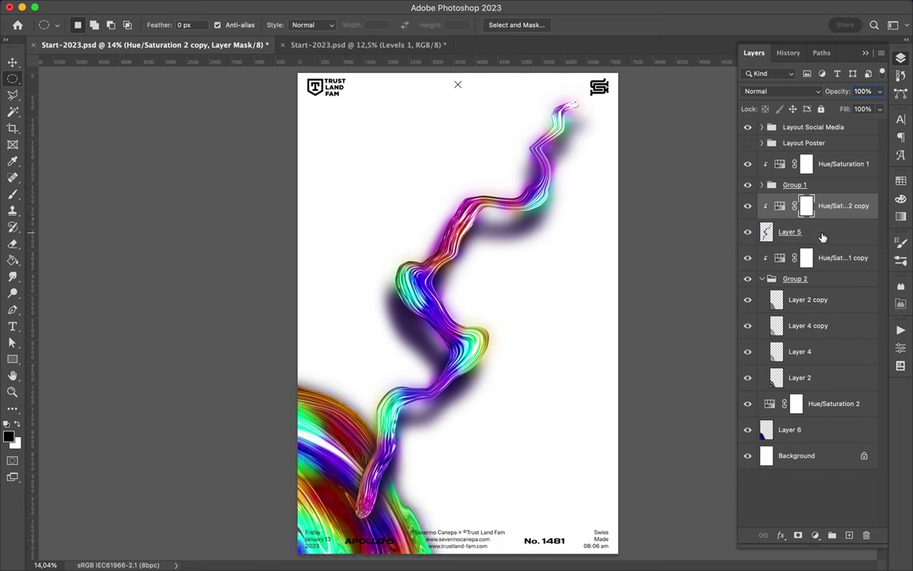
pyautogui.hotkey('ctrl', 'e')
pyautogui.click(822, 381)
pyautogui.keyDown('shift'); pyautogui.click(790, 404); pyautogui.keyUp('shift')
pyautogui.hotkey('ctrl', 'e')
# - Add a Hue/Saturation 3 adjustment above Group 2 with Saturation lowered to -49
pyautogui.press('v')
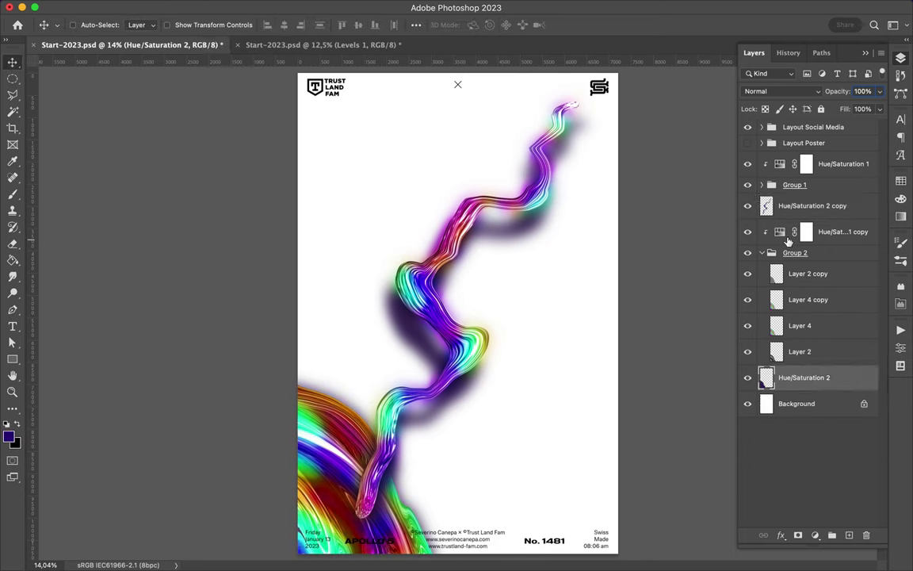
pyautogui.click(762, 252)
pyautogui.click(761, 185)
pyautogui.click(796, 252)
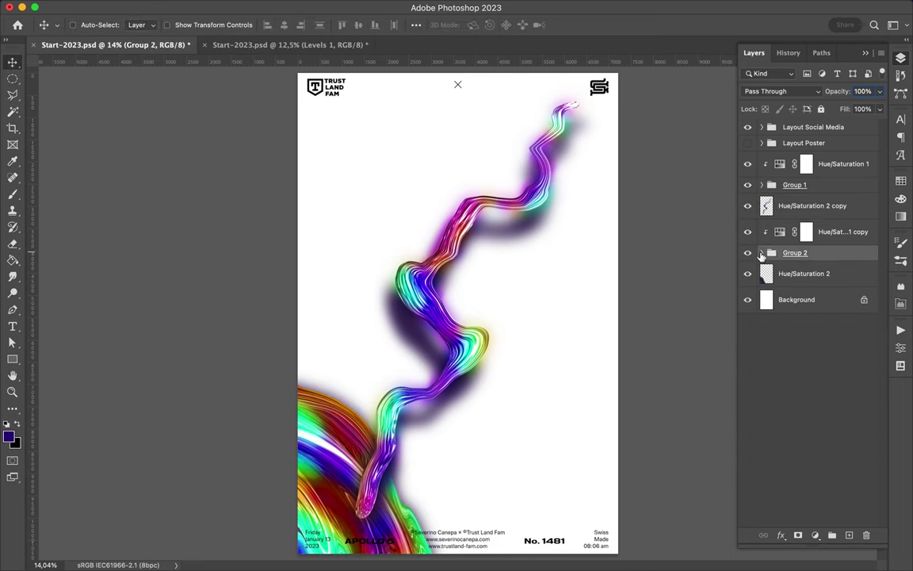
pyautogui.click(814, 536)
pyautogui.click(793, 395)
pyautogui.moveTo(784, 425); pyautogui.dragTo(750, 430)
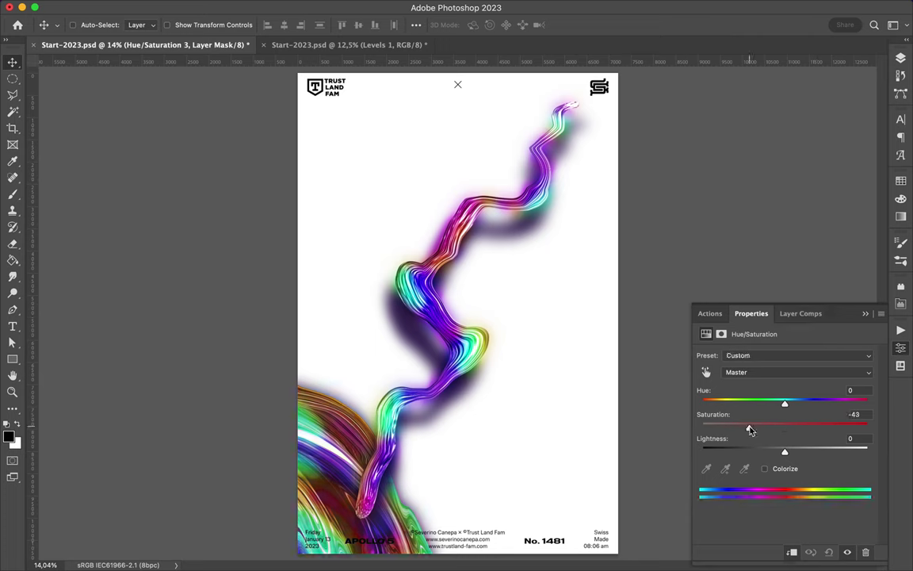
pyautogui.click(900, 62)
# - Clip Hue/Saturation 3 to Group 2 and reorder the adjustment layers
pyautogui.doubleClick(780, 258)
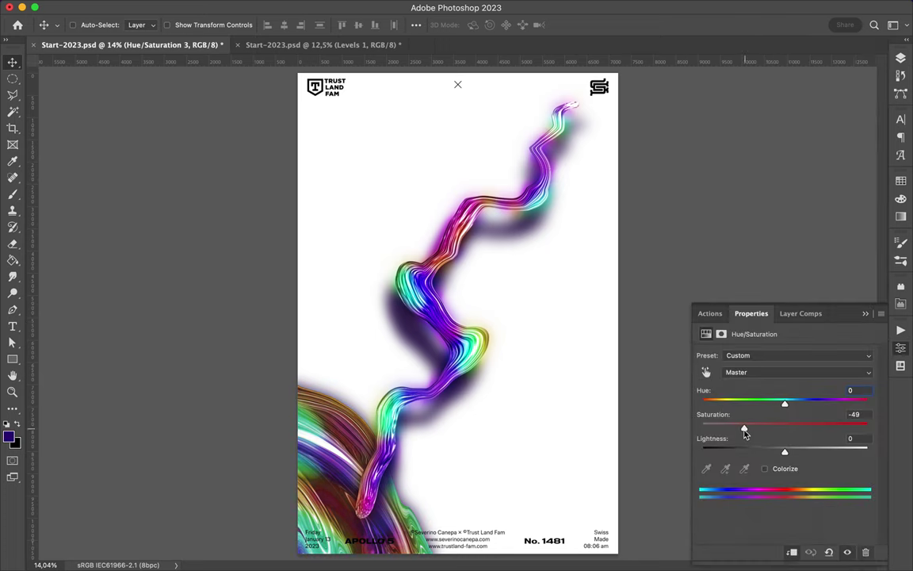
pyautogui.press('F7')
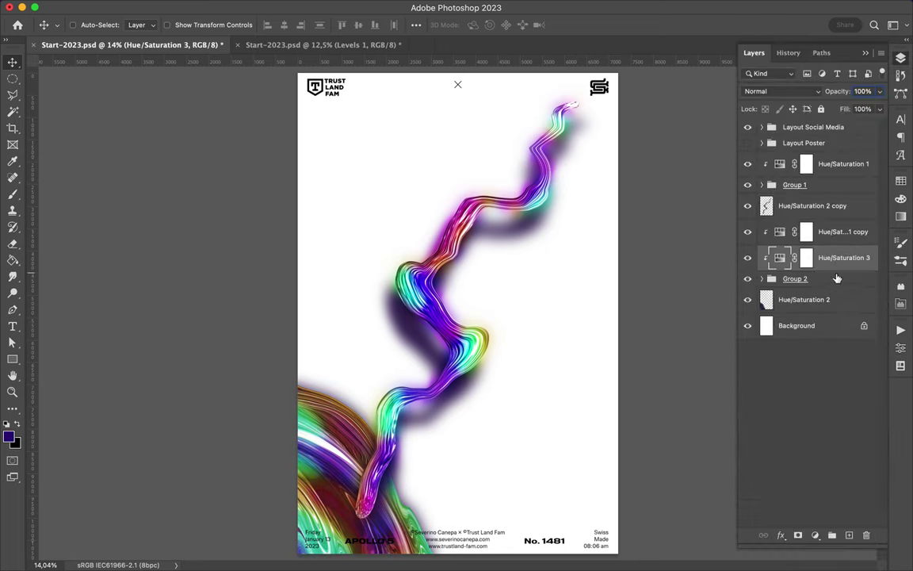
pyautogui.moveTo(837, 310); pyautogui.dragTo(829, 169)
pyautogui.click(819, 173)
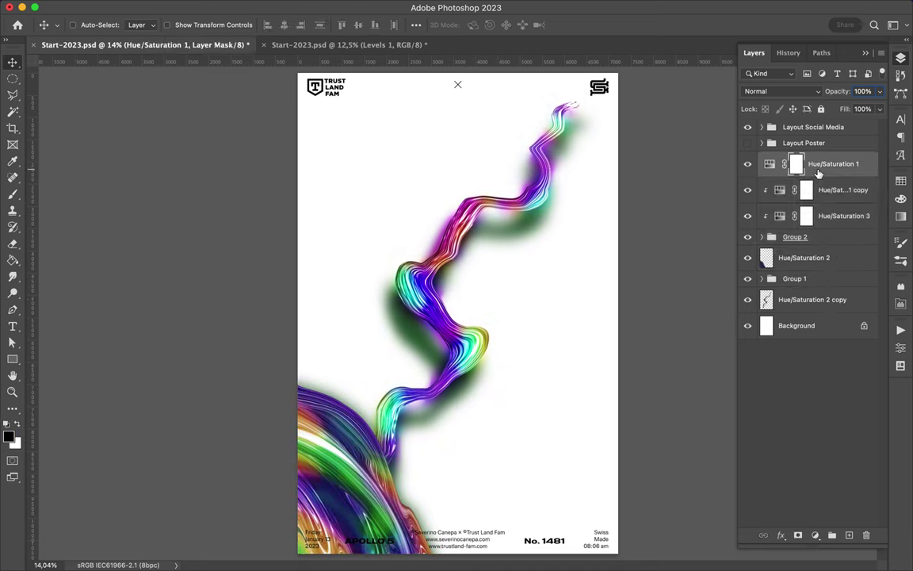
# - Move Hue/Saturation 1 into Group 1 and group the swirl layers into Group 3 and Group 4
pyautogui.moveTo(816, 283); pyautogui.dragTo(826, 186)
pyautogui.keyDown('shift'); pyautogui.click(801, 206); pyautogui.keyUp('shift')
pyautogui.click(831, 536)
pyautogui.click(832, 536)
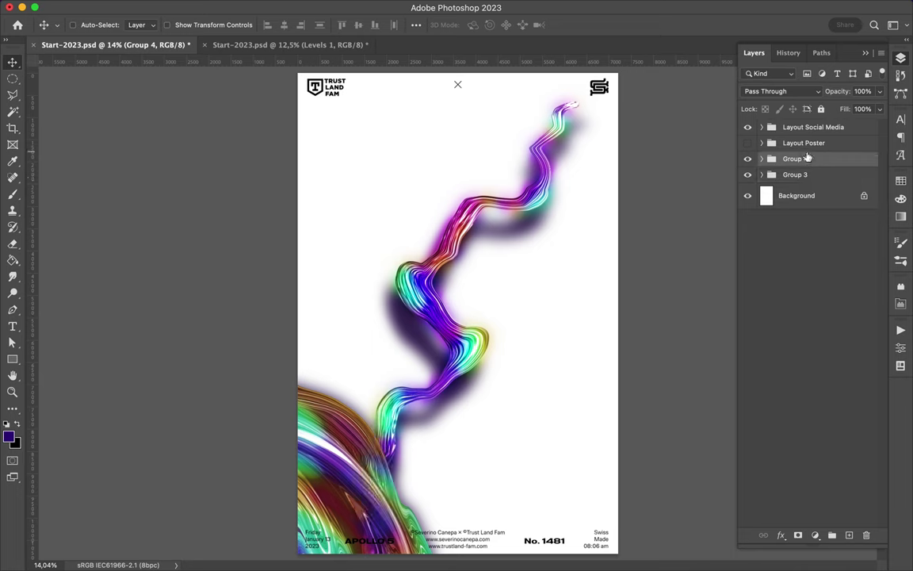
# - Undo an accidental duplicate in Group 4 and delete the extra Hue/Saturation 2 layer
pyautogui.click(762, 158)
pyautogui.click(817, 247)
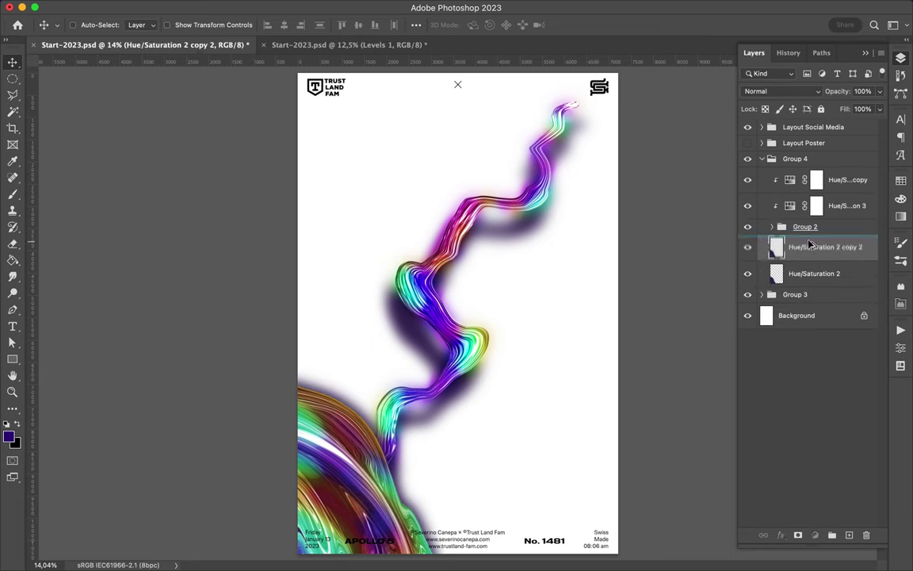
pyautogui.moveTo(358, 425); pyautogui.dragTo(364, 419)
pyautogui.hotkey('ctrl', 'z')
pyautogui.click(775, 273)
pyautogui.press('Delete')
# - Warp the lower-left glow layer into a new shape
pyautogui.hotkey('ctrl', 't')
pyautogui.rightClick(349, 396)
pyautogui.click(372, 311)
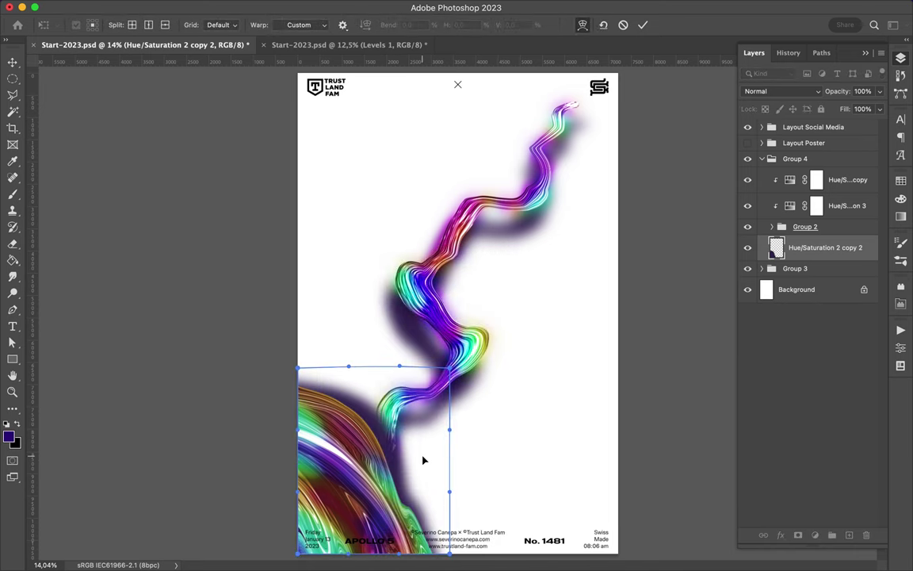
pyautogui.press('Return')
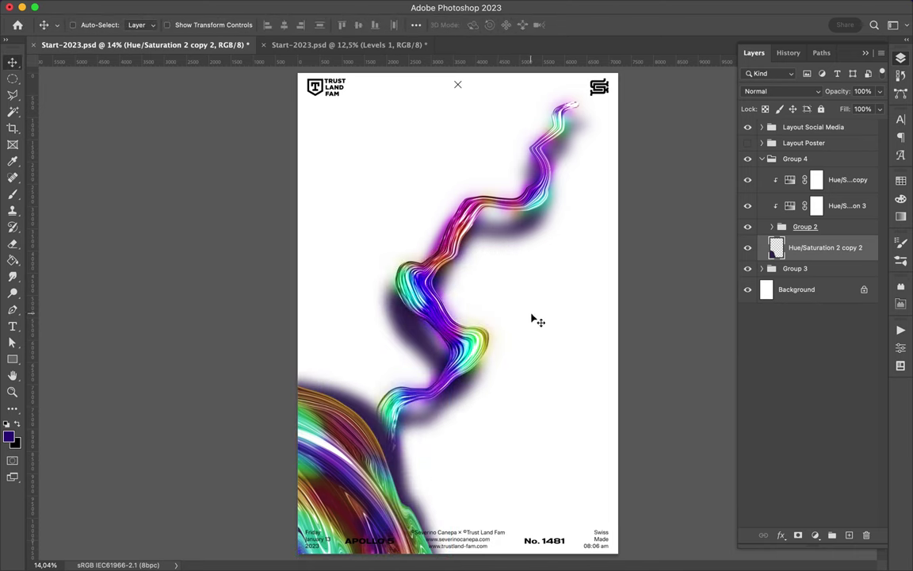
# - Pick the Rectangle tool and bring up its full Fill colour picker
pyautogui.press('u')
pyautogui.click(133, 25)
pyautogui.click(218, 50)
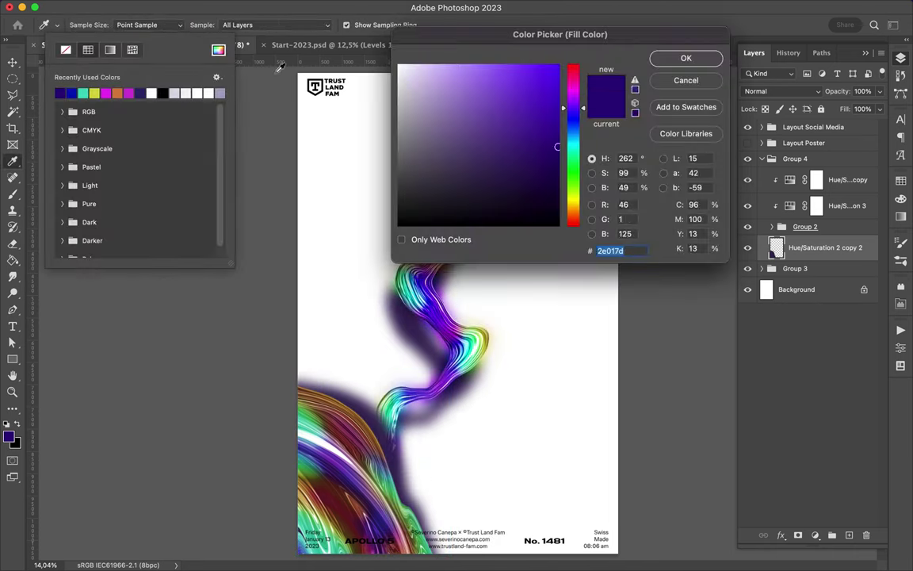
# - Draw a light-grey Rectangle 1 band down the left side, sized to 1874 px wide
pyautogui.click(687, 58)
pyautogui.moveTo(298, 73); pyautogui.dragTo(383, 553)
pyautogui.press('v')
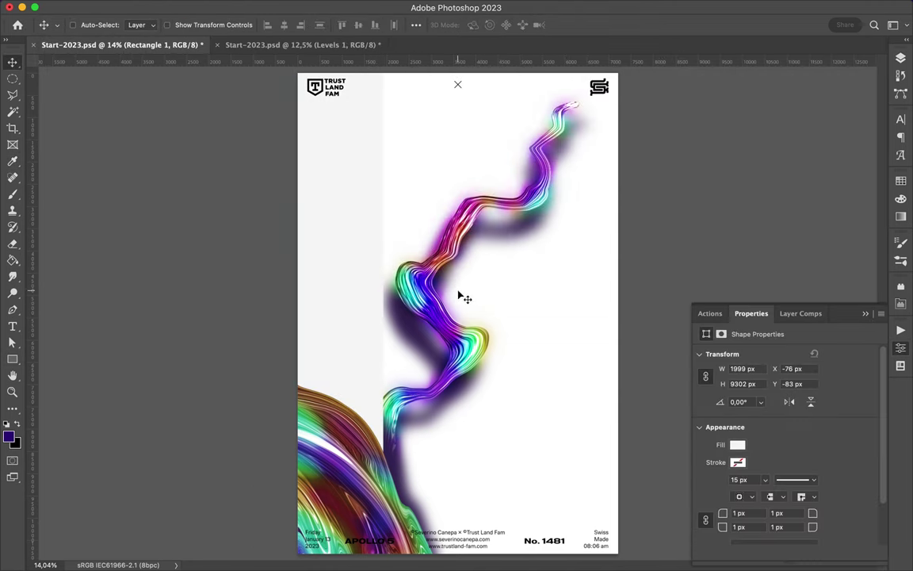
pyautogui.hotkey('ctrl', 't')
pyautogui.moveTo(383, 276); pyautogui.dragTo(380, 276)
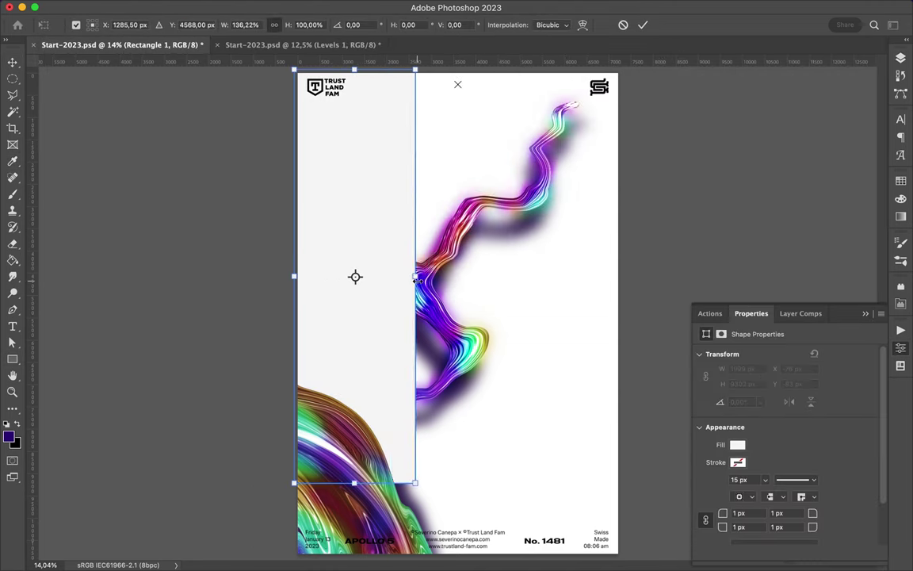
pyautogui.press('Return')
pyautogui.hotkey('ctrl', 't')
pyautogui.moveTo(380, 275); pyautogui.dragTo(378, 275)
pyautogui.press('Return')
# - Draw a thin grey Rectangle 2 strip across the bottom and sample a colour from the stroke
pyautogui.press('u')
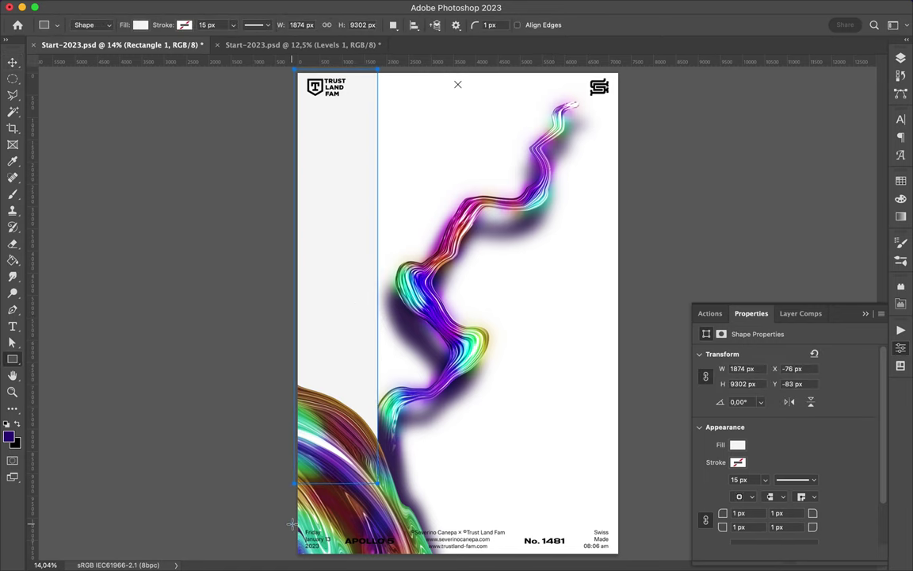
pyautogui.moveTo(293, 554); pyautogui.dragTo(614, 520)
pyautogui.click(901, 58)
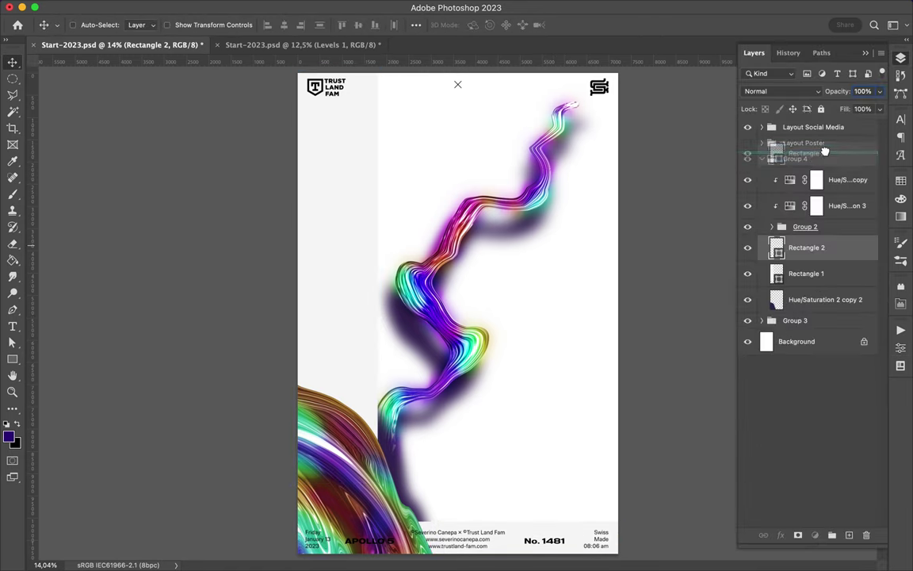
pyautogui.press('i')
pyautogui.click(461, 220)
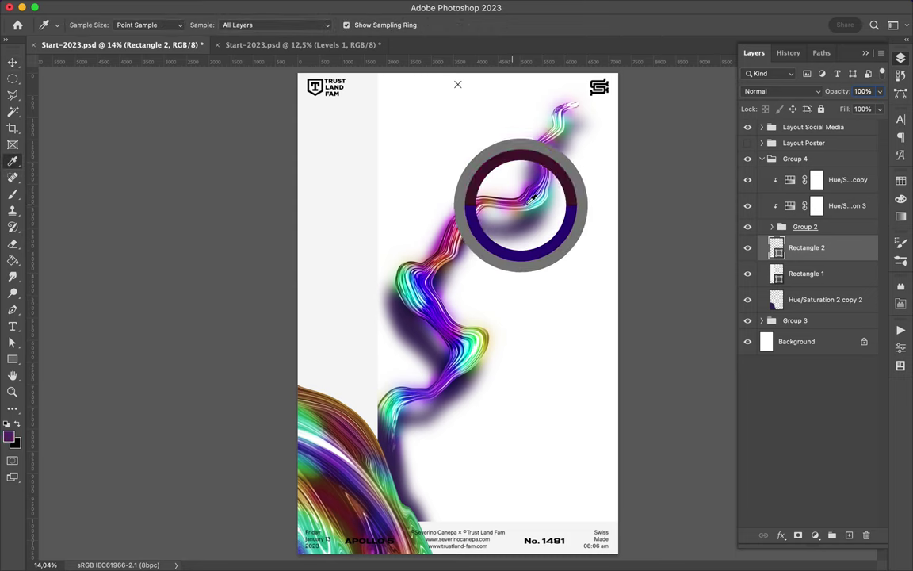
# - Sample a cyan from the stroke and add 'LIQUID' text in TT Travels Medium
pyautogui.moveTo(462, 220); pyautogui.dragTo(533, 173)
pyautogui.press('t')
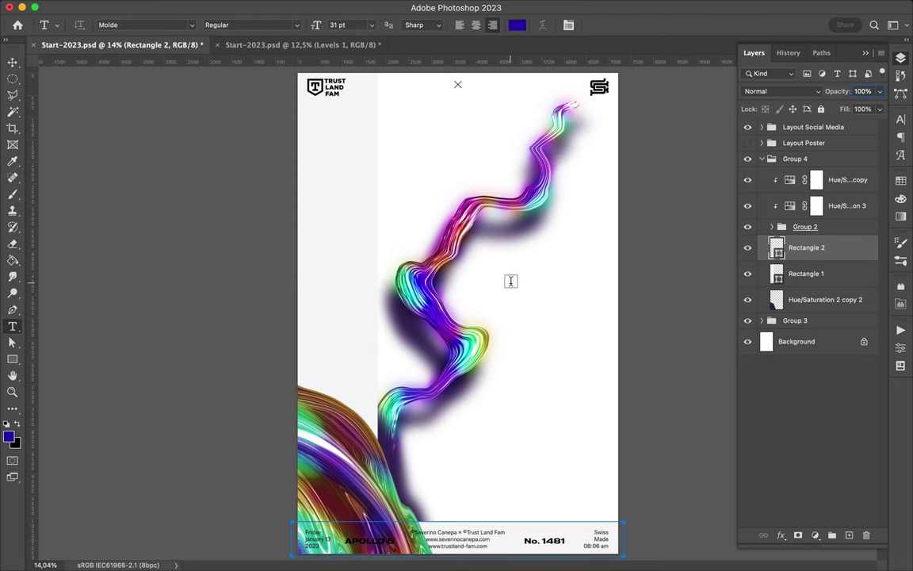
pyautogui.click(493, 283)
pyautogui.write('LIQUID')
pyautogui.click(901, 119)
pyautogui.click(823, 138)
pyautogui.click(711, 189)
pyautogui.click(823, 138)
pyautogui.click(688, 176)
# - Scale the LIQUID text to about 73 pt and set its tracking to 800
pyautogui.click(698, 285)
pyautogui.hotkey('ctrl', 't')
pyautogui.press('Return')
pyautogui.moveTo(518, 275)
pyautogui.mouseDown()
pyautogui.moveTo(544, 271)
pyautogui.moveTo(581, 296)
pyautogui.moveTo(453, 163)
pyautogui.mouseUp()
pyautogui.write('800')
pyautogui.press('Return')
# - Change the copied text to '#12' in the Black weight
pyautogui.doubleClick(453, 164)
pyautogui.write('#.12')
pyautogui.hotkey('ctrl', 'Return')
pyautogui.click(879, 138)
pyautogui.click(799, 290)
pyautogui.click(857, 167)
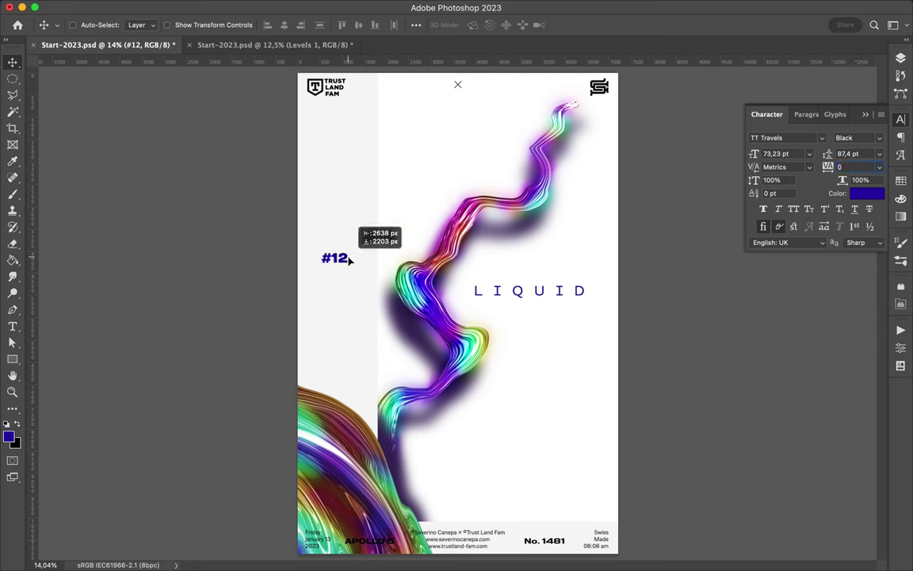
# - Scale the #12 text up much larger, cancelling a second repositioning attempt
pyautogui.hotkey('ctrl', 't')
pyautogui.moveTo(474, 169)
pyautogui.mouseDown()
pyautogui.moveTo(489, 192)
pyautogui.moveTo(539, 515)
pyautogui.moveTo(453, 453)
pyautogui.mouseUp()
pyautogui.press('Return')
pyautogui.hotkey('ctrl', 't')
pyautogui.moveTo(520, 493); pyautogui.dragTo(530, 314)
pyautogui.moveTo(590, 314); pyautogui.dragTo(588, 313)
pyautogui.moveTo(472, 281); pyautogui.dragTo(475, 282)
pyautogui.moveTo(585, 315); pyautogui.dragTo(587, 314)
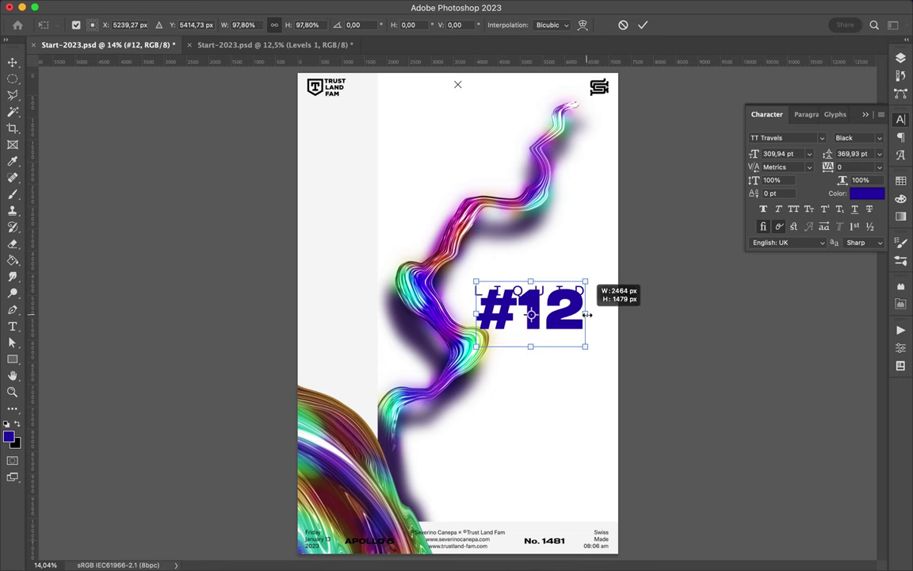
pyautogui.press('Escape')
# - Duplicate #12 to the top right at 20% opacity and nudge LIQUID slightly up
pyautogui.press('F7')
pyautogui.moveTo(584, 525)
pyautogui.mouseDown()
pyautogui.moveTo(584, 68)
pyautogui.moveTo(456, 142)
pyautogui.mouseUp()
pyautogui.click(486, 181)
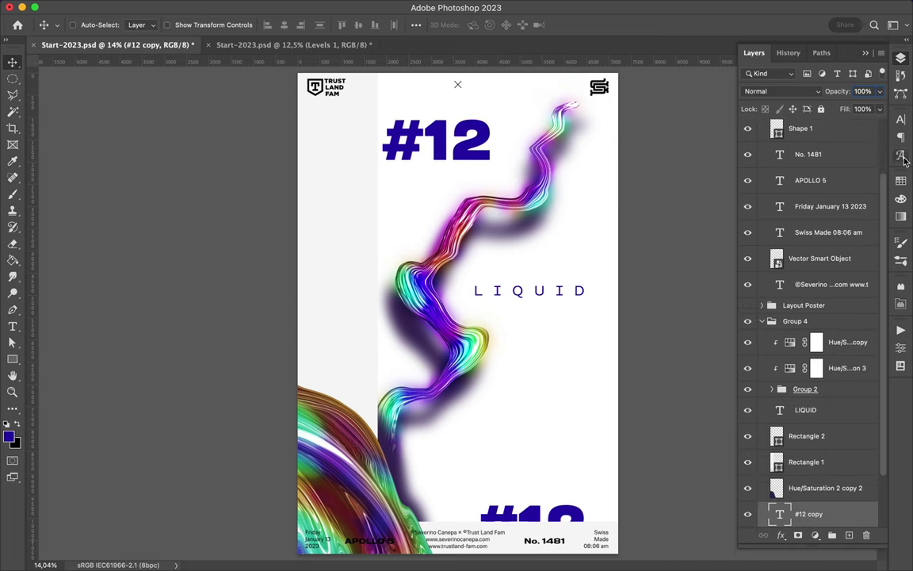
pyautogui.write('20')
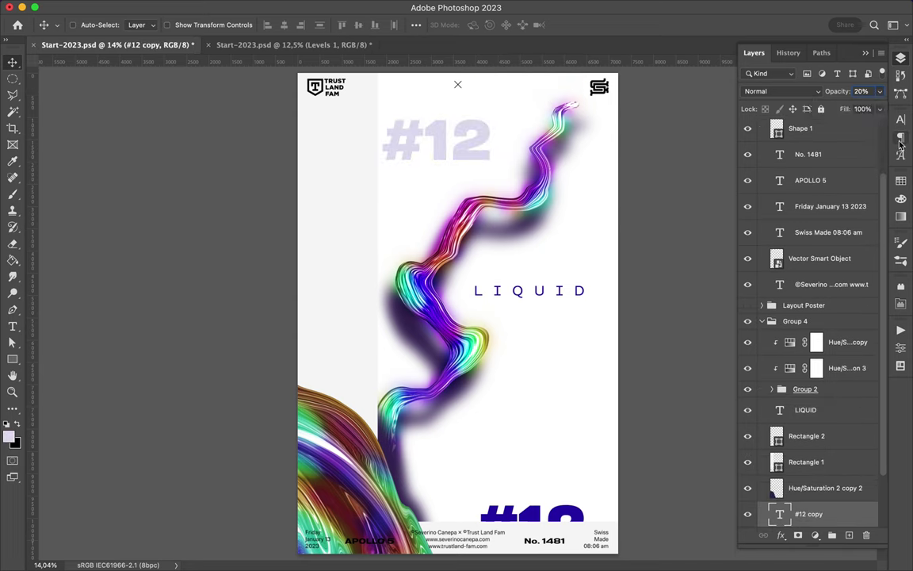
pyautogui.click(901, 181)
pyautogui.moveTo(452, 142); pyautogui.dragTo(555, 93)
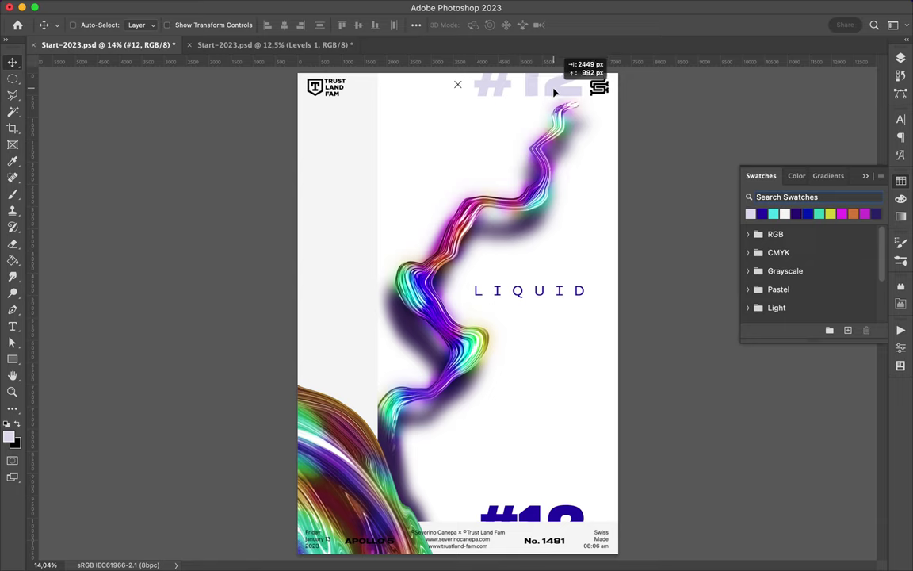
pyautogui.hotkey('ctrl', 'alt', 'a')
pyautogui.keyDown('ctrl'); pyautogui.click(537, 521); pyautogui.keyUp('ctrl')
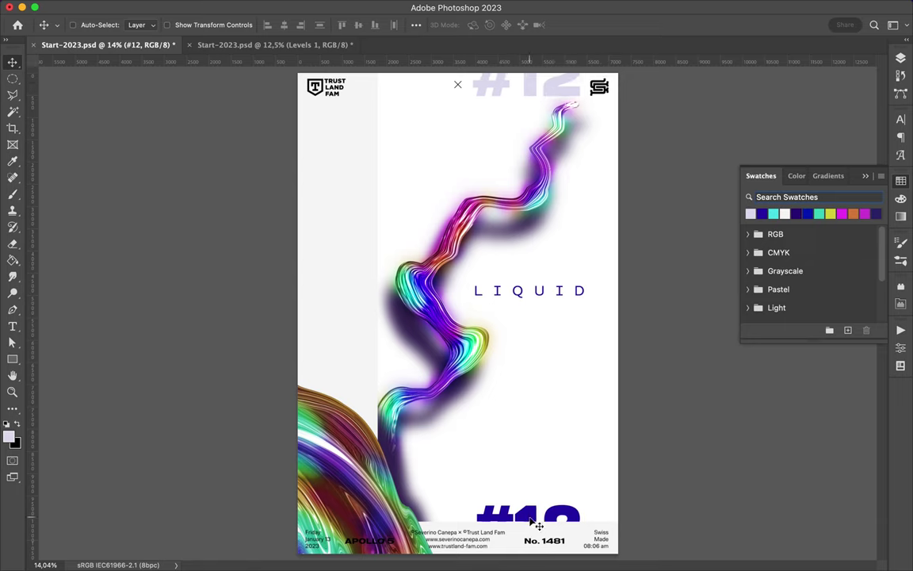
pyautogui.moveTo(565, 292); pyautogui.dragTo(567, 287)
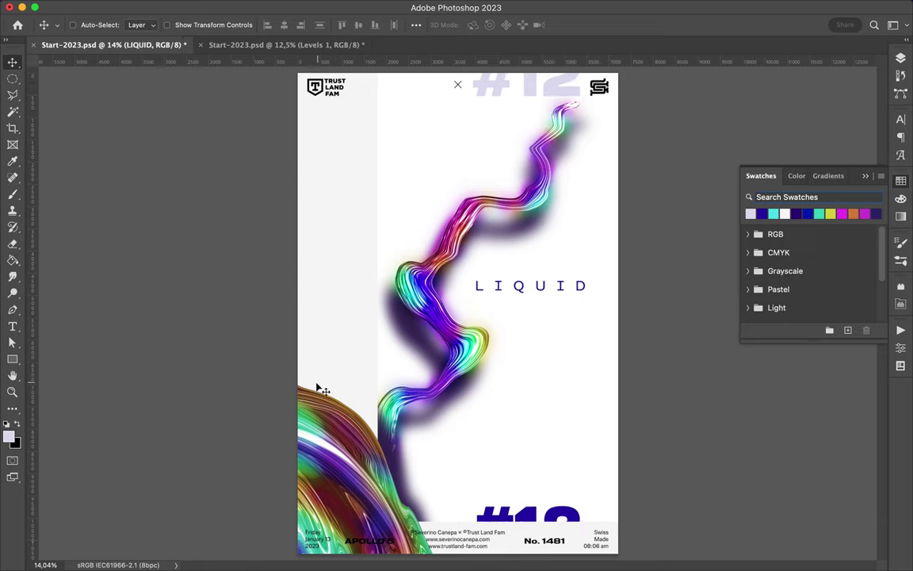
# - Draw a pale lavender Pen triangle at the bottom with its apex pulled up toward the centre
pyautogui.press('p')
pyautogui.click(363, 464)
pyautogui.click(369, 552)
pyautogui.click(512, 552)
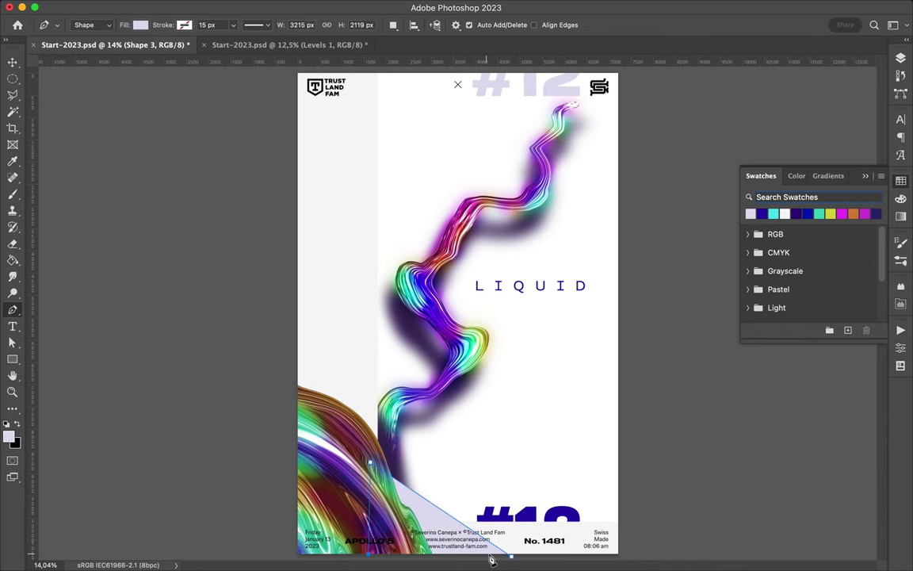
pyautogui.press('v')
pyautogui.hotkey('ctrl', '-')
pyautogui.press('a')
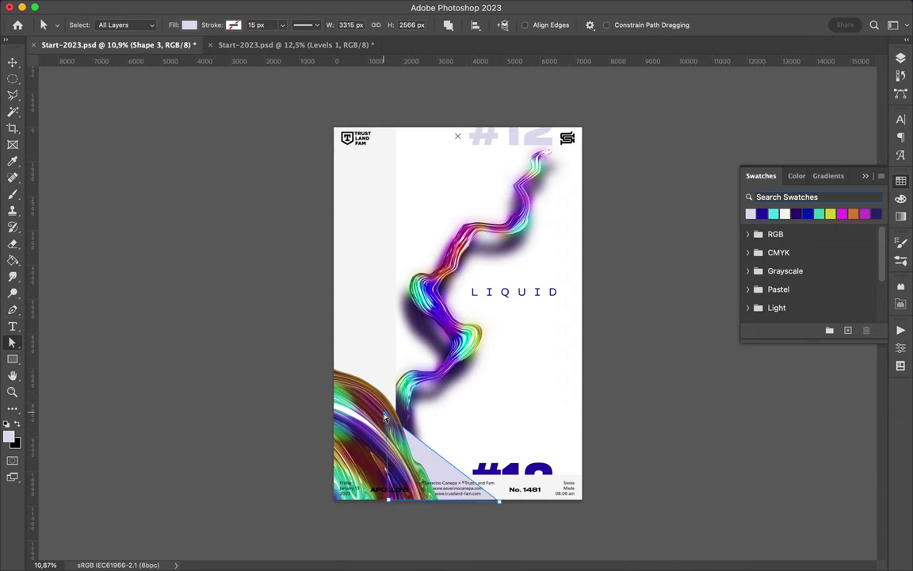
pyautogui.moveTo(383, 413); pyautogui.dragTo(380, 308)
# - Move the triangle layer below the swirl and select the left grey strip
pyautogui.click(900, 58)
pyautogui.scroll(-5, 809, 357)
pyautogui.moveTo(801, 320)
pyautogui.mouseDown()
pyautogui.moveTo(823, 426)
pyautogui.moveTo(823, 504)
pyautogui.mouseUp()
pyautogui.click(440, 432)
pyautogui.click(384, 340)
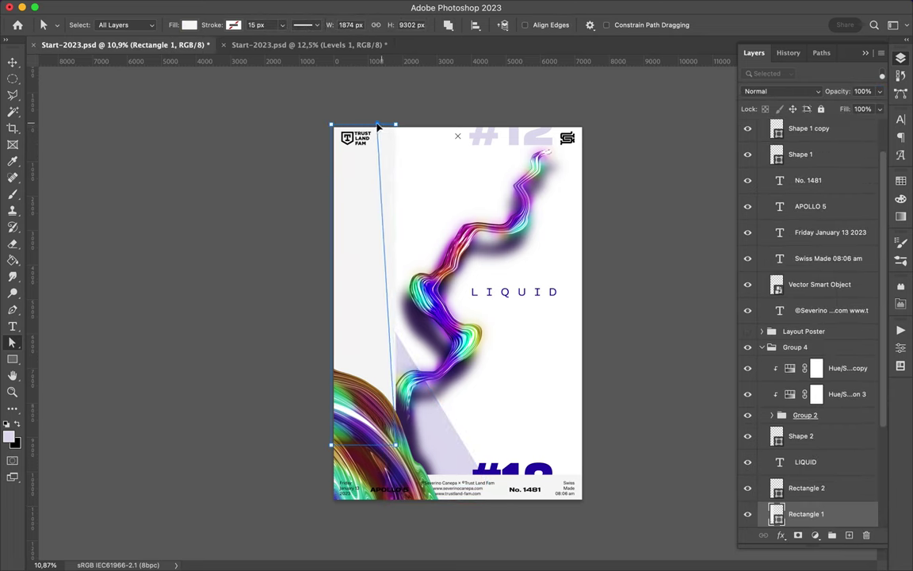
# - Warp the bottom-left swirl layer
pyautogui.press('v')
pyautogui.scroll(-5, 809, 357)
pyautogui.moveTo(807, 388); pyautogui.dragTo(813, 419)
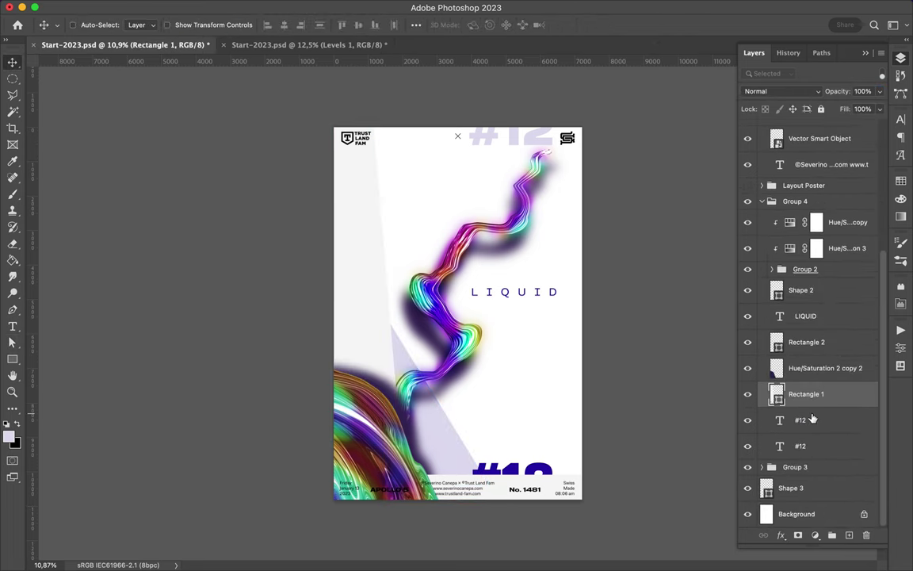
pyautogui.keyDown('ctrl'); pyautogui.click(399, 409); pyautogui.keyUp('ctrl')
pyautogui.hotkey('ctrl', 't')
pyautogui.rightClick(349, 369)
pyautogui.click(381, 349)
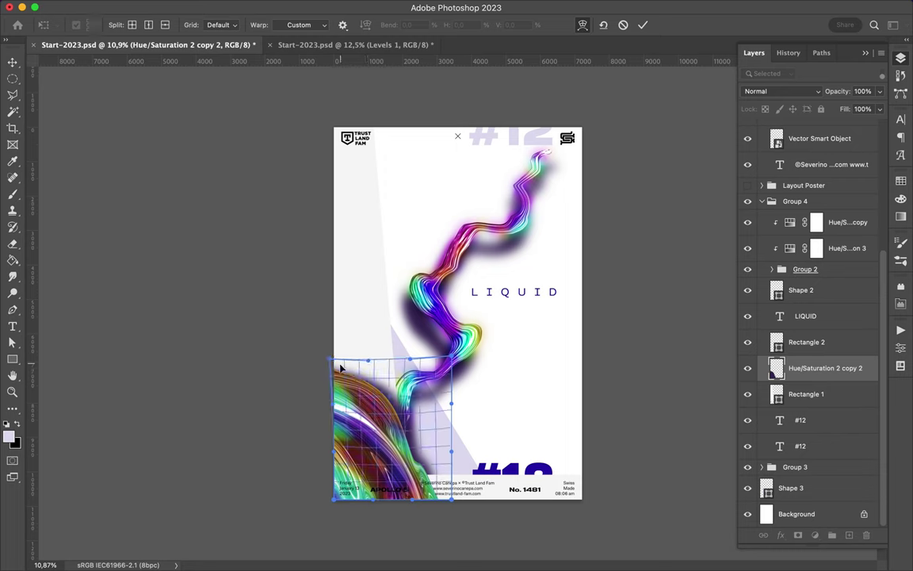
pyautogui.press('Return')
# - Move Rectangle 2 below the swirl and reposition the swirl with Group 2
pyautogui.moveTo(807, 341); pyautogui.dragTo(808, 382)
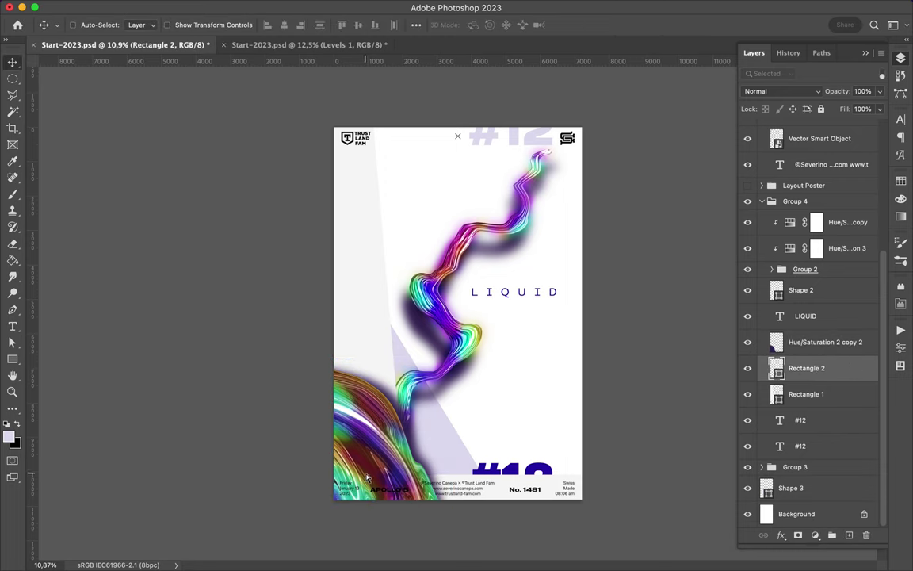
pyautogui.keyDown('ctrl'); pyautogui.click(449, 418); pyautogui.keyUp('ctrl')
pyautogui.moveTo(448, 418)
pyautogui.mouseDown()
pyautogui.moveTo(356, 460)
pyautogui.moveTo(367, 472)
pyautogui.mouseUp()
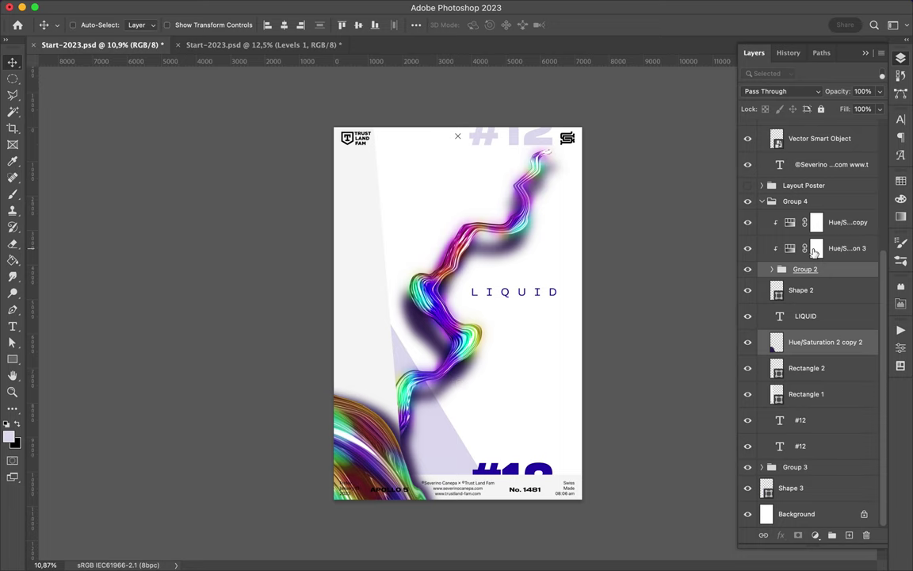
# - Check the Layout Poster group and move the swirl artwork up
pyautogui.click(804, 184)
pyautogui.click(762, 185)
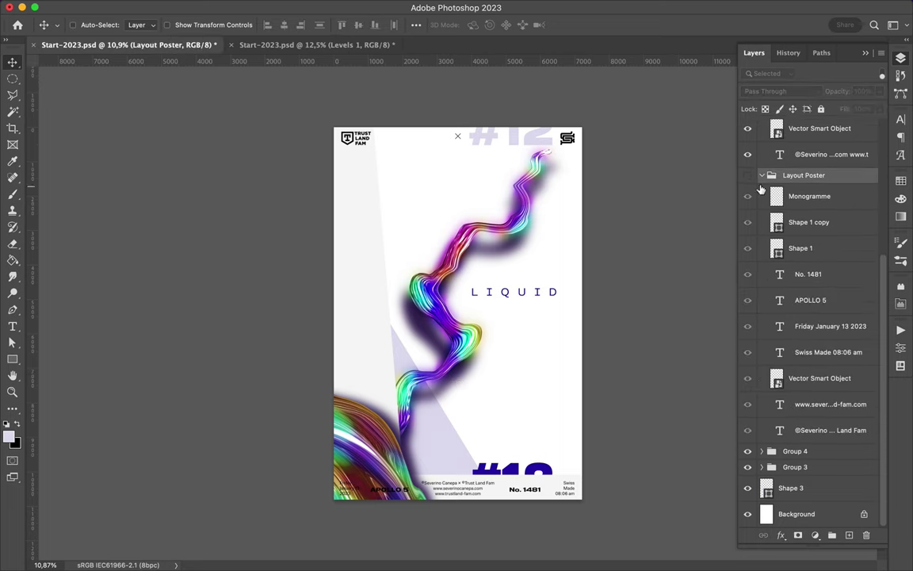
pyautogui.click(762, 176)
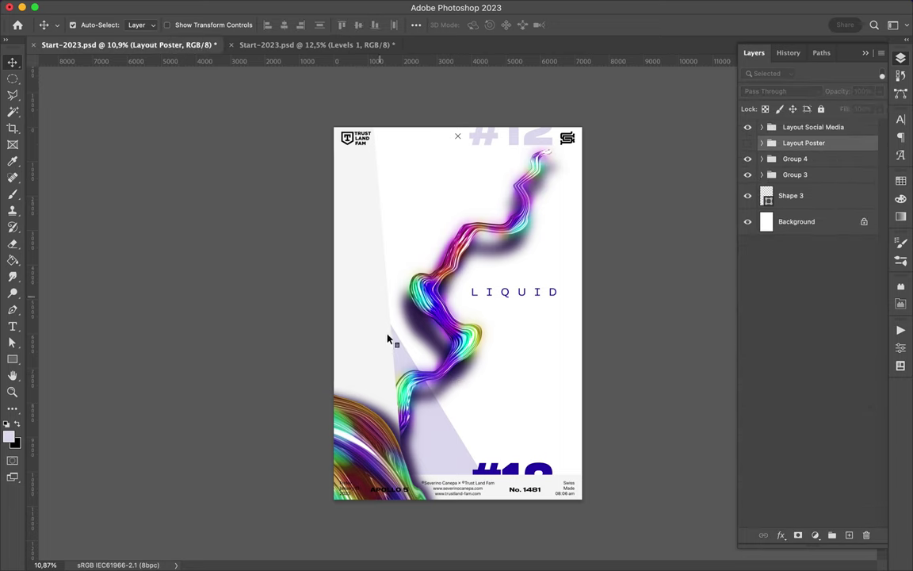
pyautogui.moveTo(414, 494); pyautogui.dragTo(379, 414)
# - Nudge the bottom #12 into place and select LIQUID with both #12 layers
pyautogui.moveTo(515, 470); pyautogui.dragTo(515, 450)
pyautogui.click(330, 479)
pyautogui.press('a')
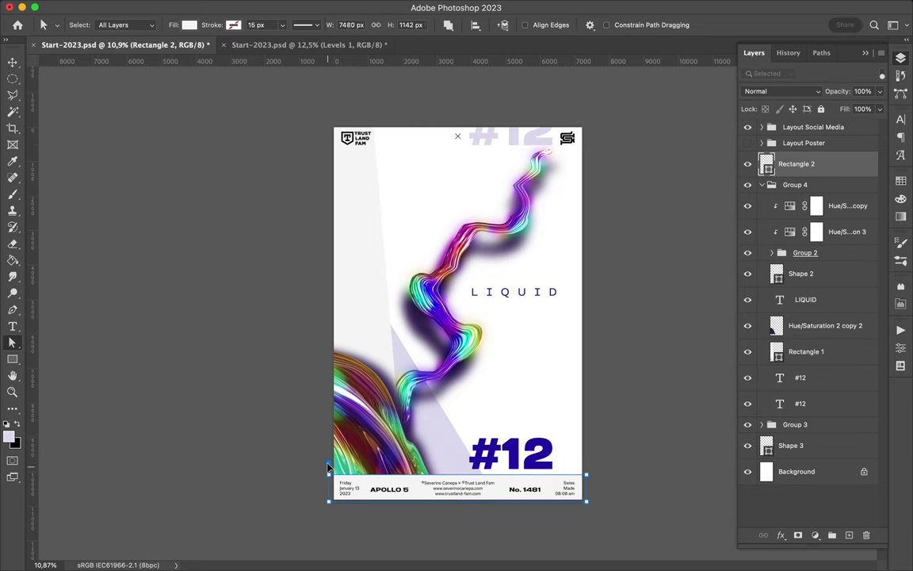
pyautogui.press('v')
pyautogui.moveTo(516, 454); pyautogui.dragTo(515, 461)
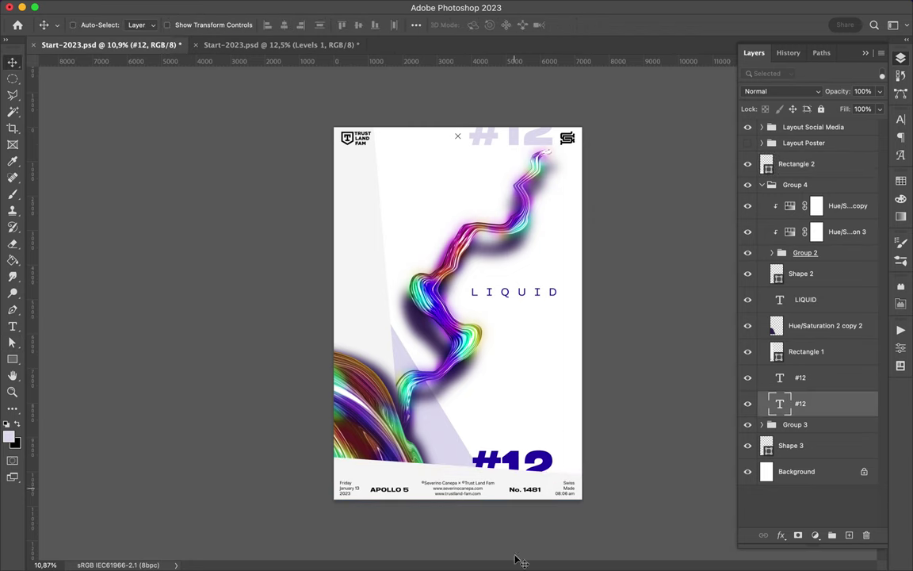
pyautogui.click(515, 292)
pyautogui.keyDown('shift'); pyautogui.click(510, 139); pyautogui.keyUp('shift')
pyautogui.keyDown('shift'); pyautogui.click(514, 460); pyautogui.keyUp('shift')
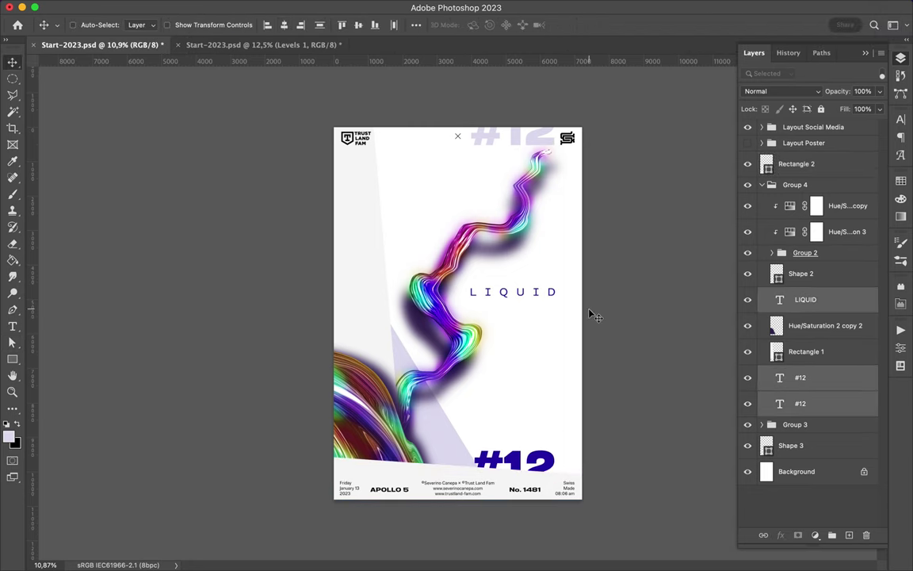
# - Draw a slanted Pen shape along the poster's left edge with a dark purple fill
pyautogui.press('p')
pyautogui.click(328, 155)
pyautogui.click(316, 378)
pyautogui.click(350, 377)
pyautogui.click(328, 156)
pyautogui.click(140, 24)
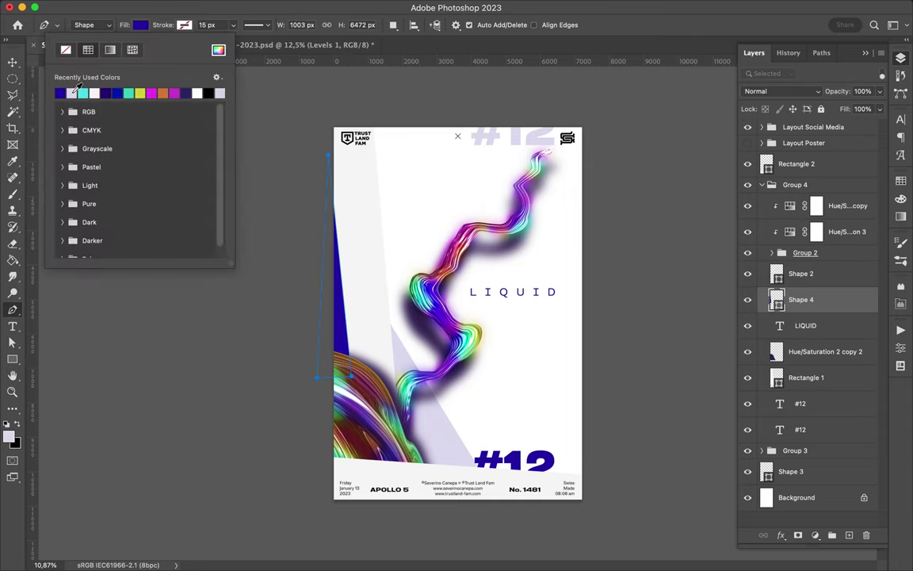
pyautogui.click(77, 90)
# - Draw a large navy circle over the poster and shift it left and down
pyautogui.press('v')
pyautogui.press('u')
pyautogui.moveTo(373, 238); pyautogui.dragTo(555, 440)
pyautogui.press('v')
pyautogui.press('Tab')
pyautogui.moveTo(511, 328); pyautogui.dragTo(496, 352)
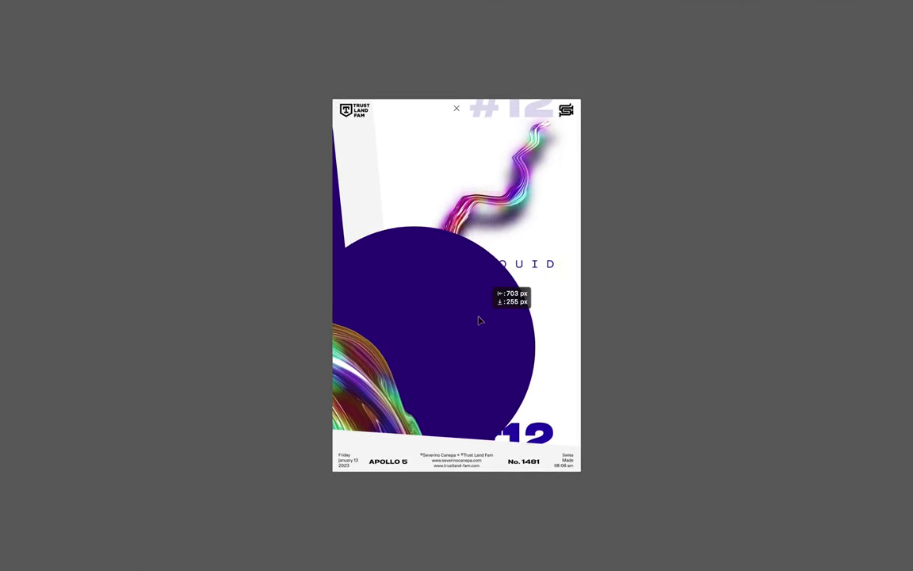
pyautogui.hotkey('shift', 'Tab')
# - Turn the 2 dark purple and move the navy circle up to the poster's top
pyautogui.click(819, 421)
pyautogui.click(685, 57)
pyautogui.hotkey('shift', 'Tab')
pyautogui.moveTo(515, 343); pyautogui.dragTo(510, 118)
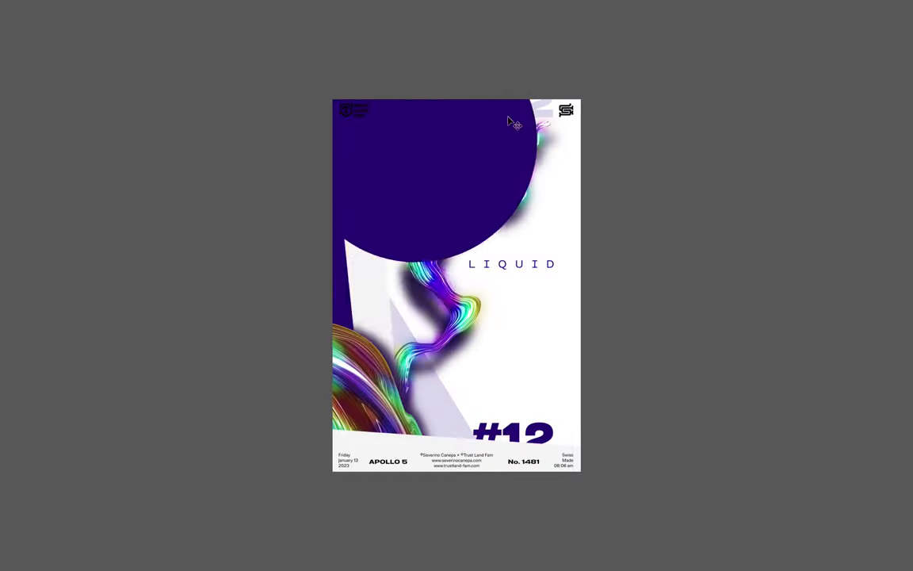
# - Move the Ellipse 1 layer below the swirl and place the circle at bottom right
pyautogui.hotkey('shift', 'Tab')
pyautogui.click(900, 21)
pyautogui.moveTo(801, 254); pyautogui.dragTo(795, 476)
pyautogui.hotkey('shift', 'Tab')
pyautogui.moveTo(359, 179); pyautogui.dragTo(617, 479)
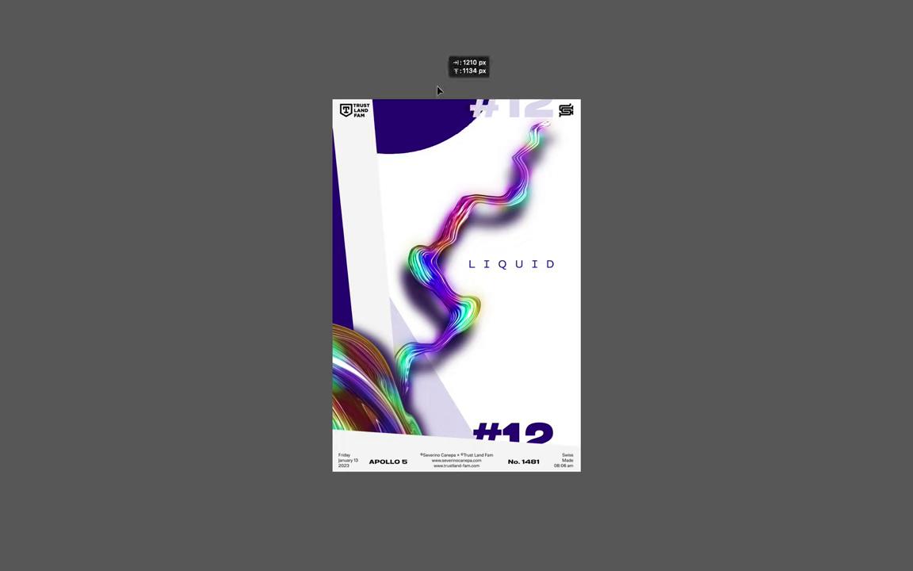
pyautogui.moveTo(511, 411); pyautogui.dragTo(509, 439)
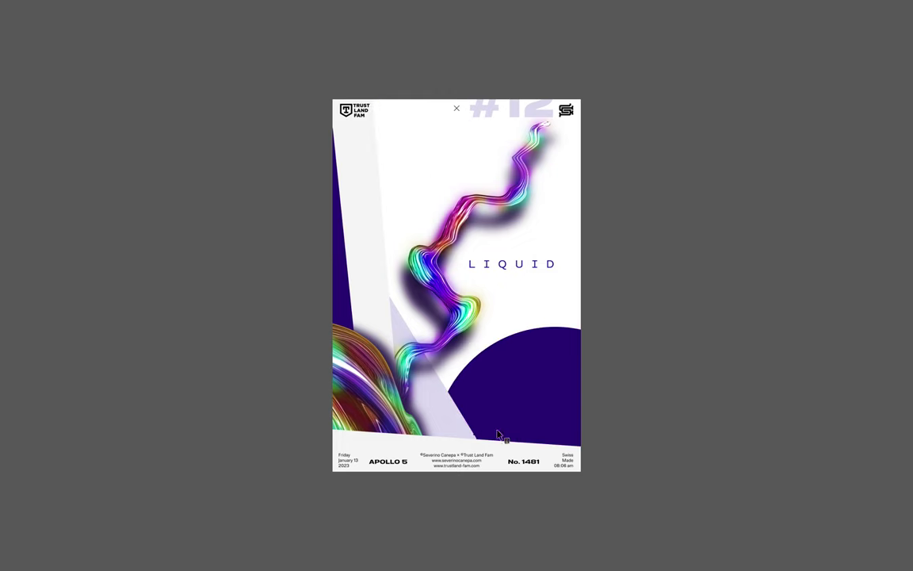
pyautogui.hotkey('shift', 'Tab')
# - Make the bottom #12 white, reposition both #12s, and nudge the circle up-right
pyautogui.click(746, 373)
pyautogui.hotkey('shift', 'Tab')
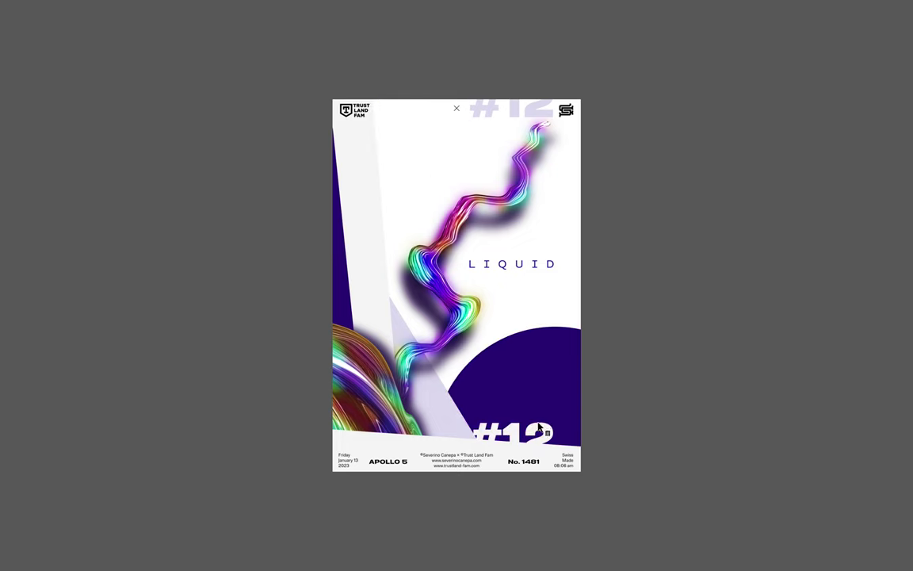
pyautogui.moveTo(534, 422); pyautogui.dragTo(570, 424)
pyautogui.moveTo(511, 111); pyautogui.dragTo(468, 111)
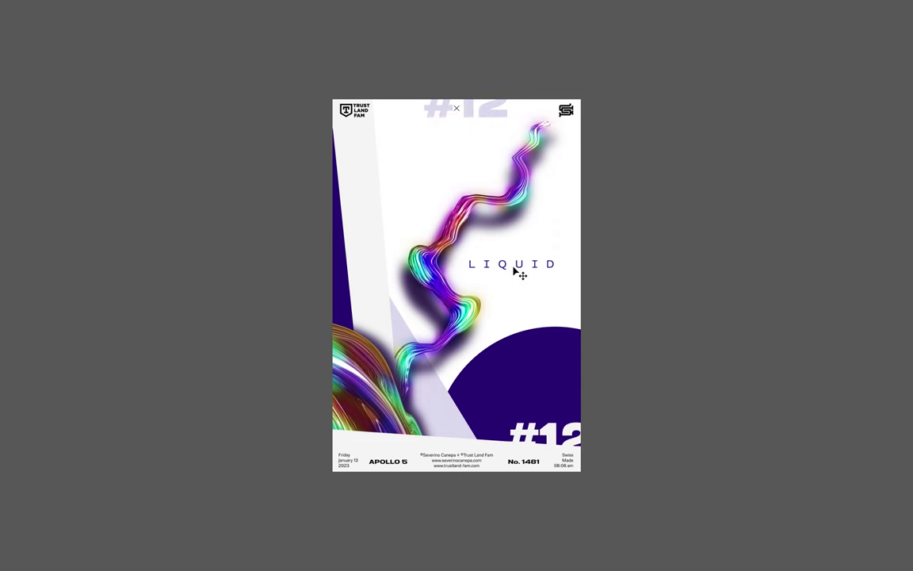
pyautogui.press('f')
pyautogui.moveTo(505, 405)
pyautogui.mouseDown()
pyautogui.moveTo(583, 345)
pyautogui.moveTo(572, 371)
pyautogui.mouseUp()
pyautogui.press('a')
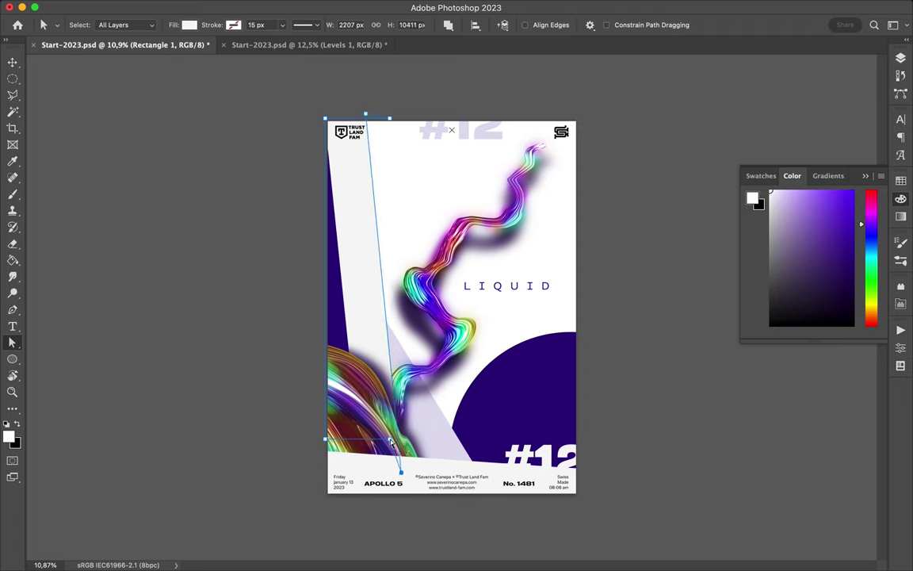
# - Duplicate the #12 text, retype it as 2023, and rotate it vertical
pyautogui.press('v')
pyautogui.doubleClick(384, 285)
pyautogui.moveTo(483, 136)
pyautogui.mouseDown()
pyautogui.moveTo(385, 285)
pyautogui.moveTo(410, 204)
pyautogui.moveTo(311, 241)
pyautogui.mouseUp()
pyautogui.write('2023')
pyautogui.hotkey('ctrl', 'Return')
pyautogui.hotkey('ctrl', 't')
pyautogui.press('Return')
# - Raise the 2023 layer, set it along the right edge, and add a small navy dot
pyautogui.click(761, 176)
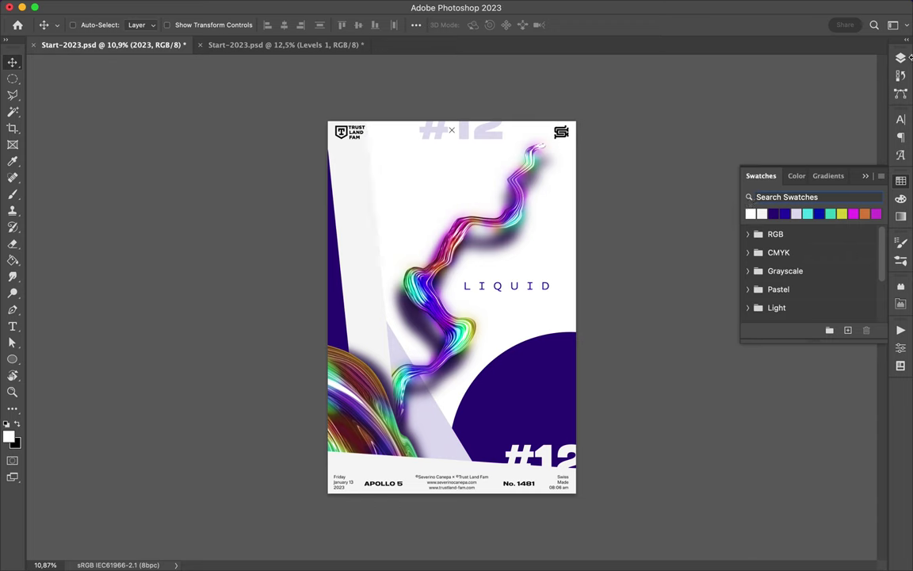
pyautogui.click(900, 57)
pyautogui.moveTo(795, 406); pyautogui.dragTo(796, 178)
pyautogui.moveTo(358, 220); pyautogui.dragTo(600, 287)
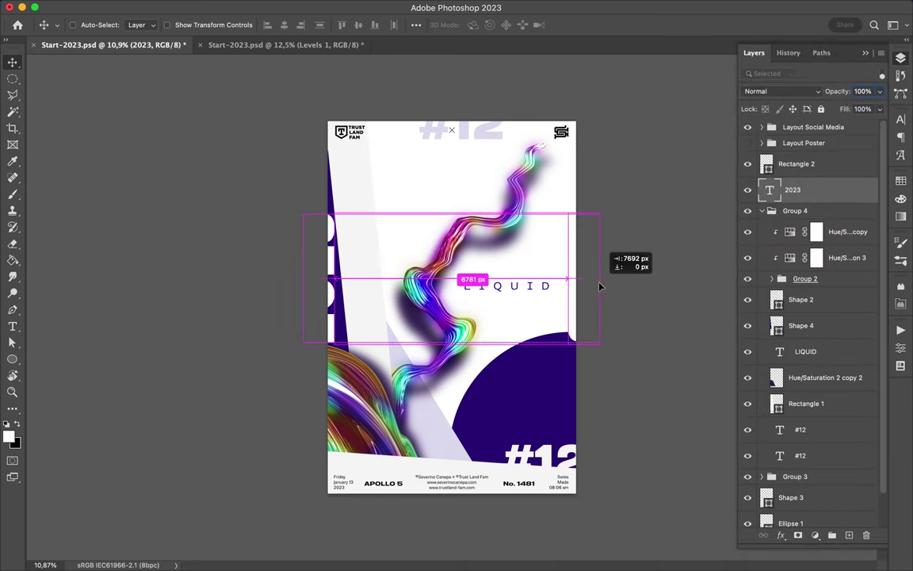
pyautogui.moveTo(600, 287); pyautogui.dragTo(577, 268)
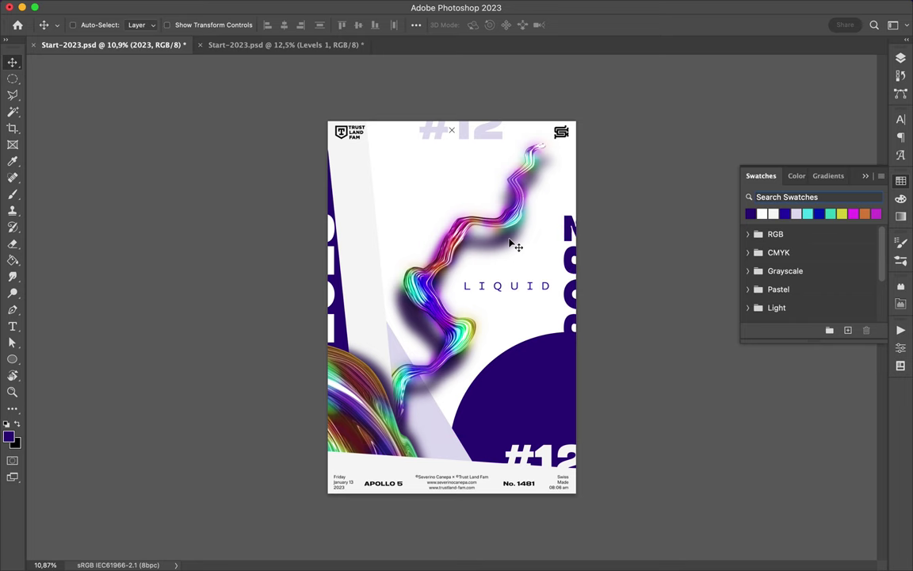
pyautogui.press('u')
pyautogui.moveTo(518, 304); pyautogui.dragTo(538, 323)
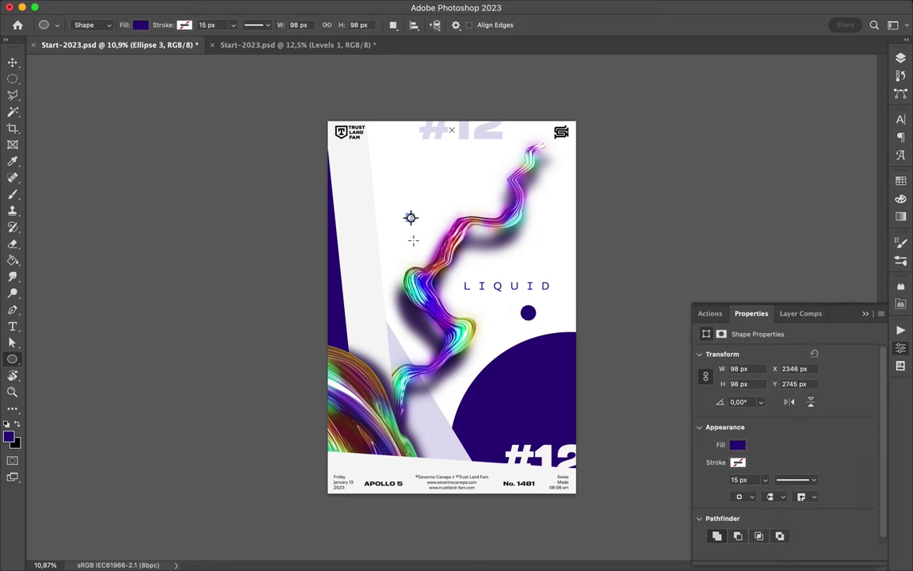
# - Scatter several small navy dots, including a 27 px one, around the swirl
pyautogui.scroll(3, 413, 240)
pyautogui.click(387, 203)
pyautogui.press('Return')
pyautogui.moveTo(381, 181); pyautogui.dragTo(398, 199)
pyautogui.moveTo(526, 312); pyautogui.dragTo(544, 329)
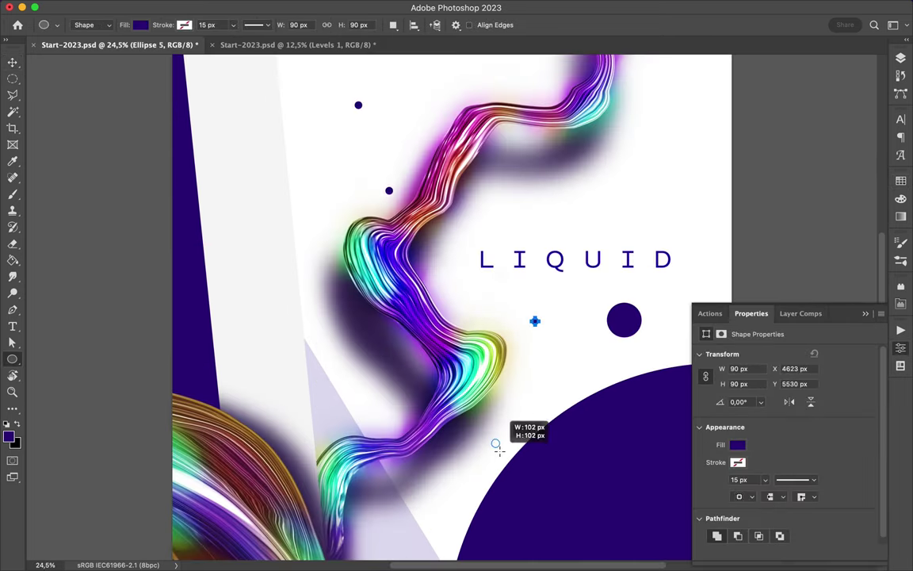
pyautogui.click(427, 101)
pyautogui.press('Return')
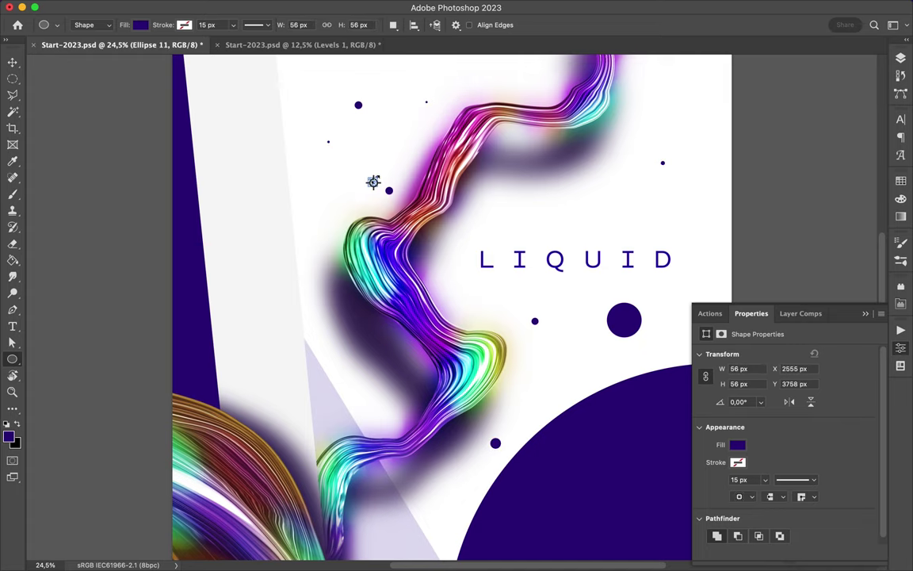
# - Draw a circle below LIQUID and make it a no-fill navy ring with 45 px stroke
pyautogui.moveTo(609, 384); pyautogui.dragTo(617, 390)
pyautogui.hotkey('ctrl', '0')
pyautogui.press('v')
pyautogui.click(536, 284)
pyautogui.press('a')
pyautogui.click(232, 25)
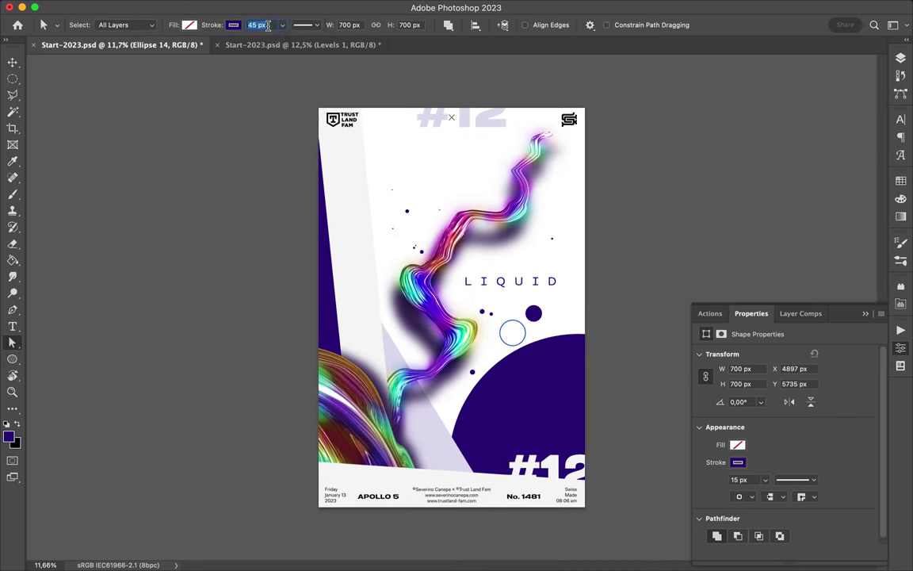
pyautogui.press('v')
# - Move the pale triangle's top anchor point lower
pyautogui.press('a')
pyautogui.click(360, 199)
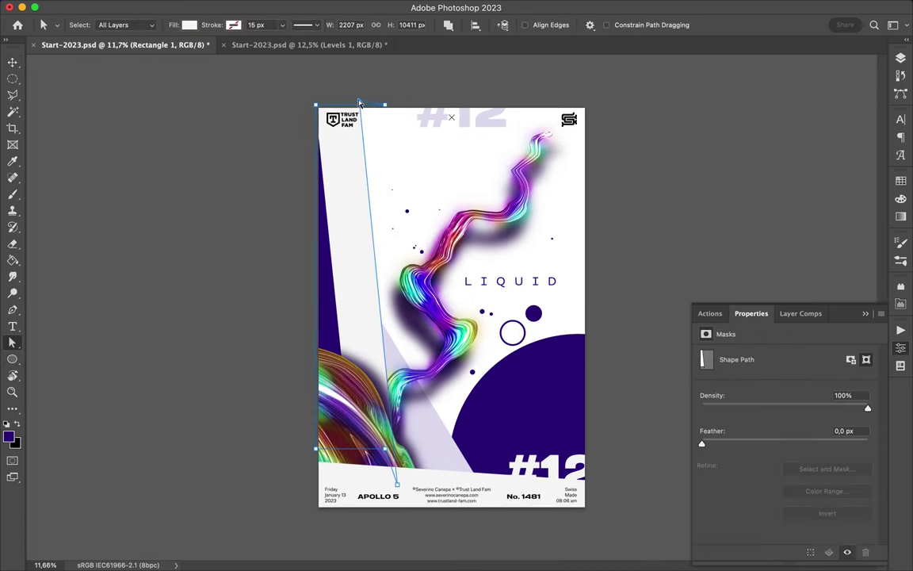
pyautogui.moveTo(320, 103); pyautogui.dragTo(353, 304)
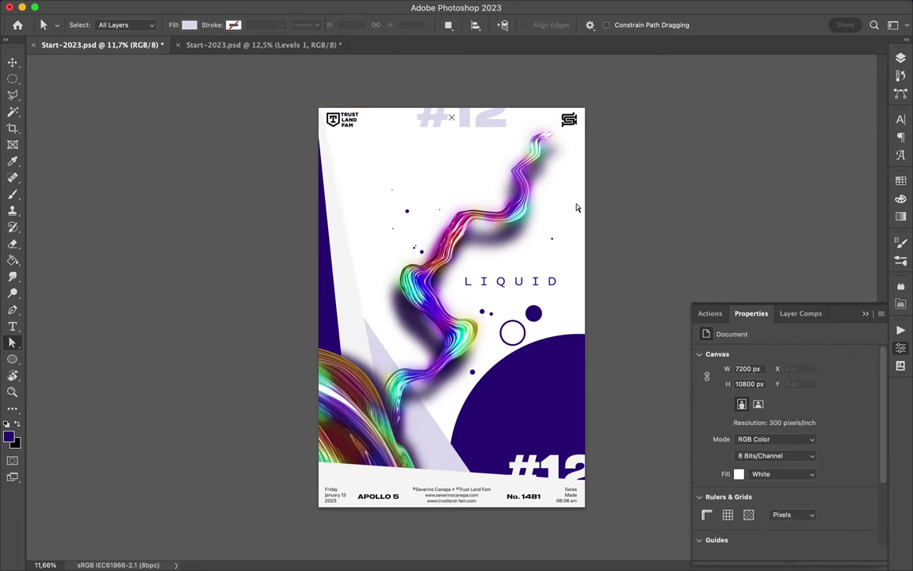
# - Add a pale lavender circle and a small pale dot beside LIQUID
pyautogui.press('u')
pyautogui.moveTo(536, 256)
pyautogui.mouseDown()
pyautogui.moveTo(555, 275)
pyautogui.moveTo(535, 236)
pyautogui.mouseUp()
pyautogui.press('v')
pyautogui.hotkey('ctrl', '+')
pyautogui.scroll(2, 393, 236)
pyautogui.press('u')
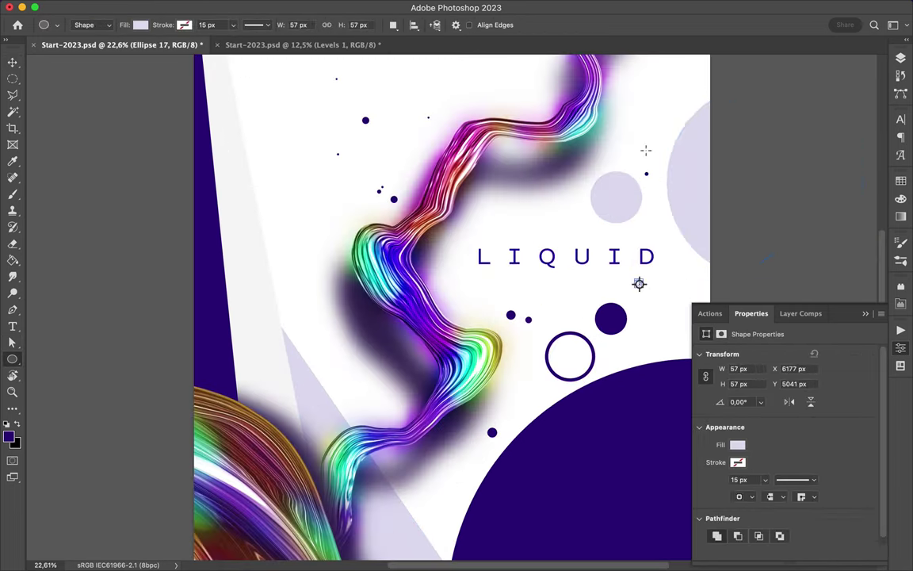
pyautogui.moveTo(445, 272); pyautogui.dragTo(452, 280)
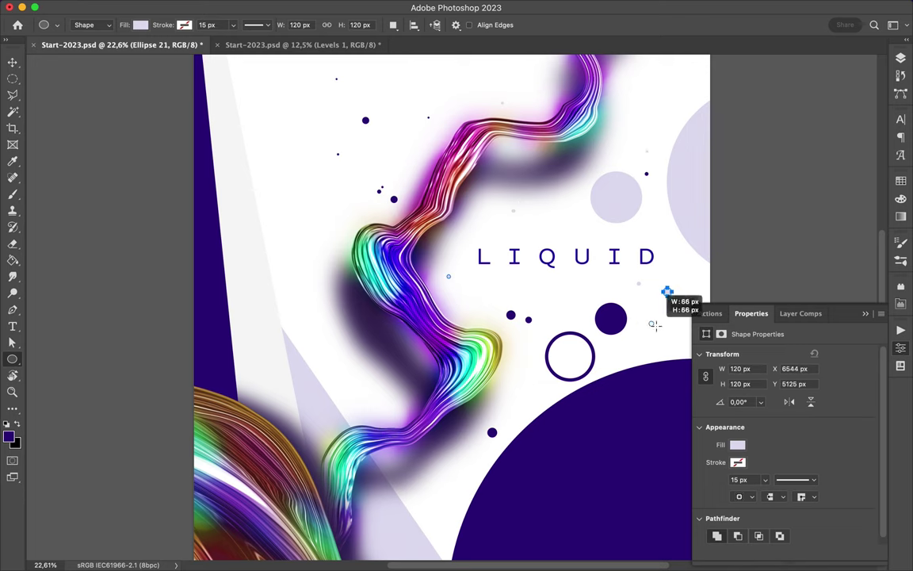
pyautogui.hotkey('ctrl', '-')
pyautogui.press('v')
pyautogui.hotkey('ctrl', '-')
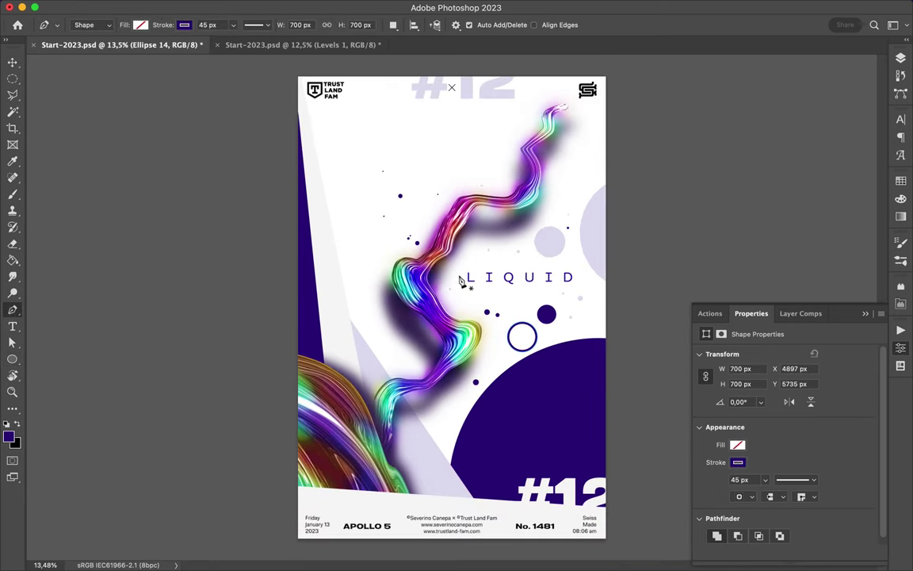
# - Draw a long diagonal navy line across the swirl plus a short thick bar copy below Group 3
pyautogui.press('p')
pyautogui.click(424, 118)
pyautogui.click(512, 261)
pyautogui.press('v')
pyautogui.keyDown('alt'); pyautogui.moveTo(468, 190); pyautogui.dragTo(453, 179); pyautogui.keyUp('alt')
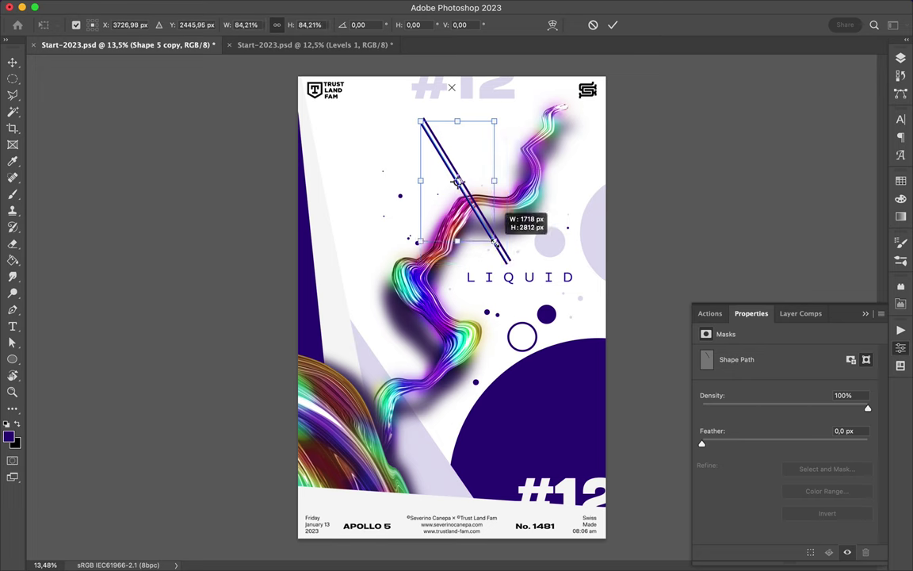
pyautogui.click(901, 58)
pyautogui.moveTo(805, 206); pyautogui.dragTo(801, 326)
pyautogui.moveTo(465, 204); pyautogui.dragTo(458, 194)
# - Draw a huge navy circle above the Background layer, covering the top-left corner
pyautogui.press('u')
pyautogui.scroll(-5, 801, 397)
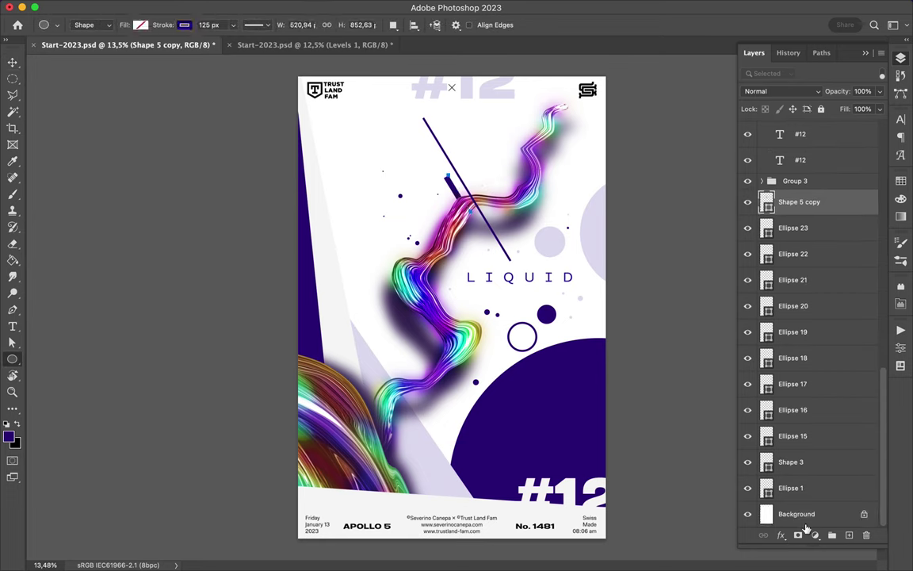
pyautogui.click(797, 516)
pyautogui.moveTo(452, 120)
pyautogui.mouseDown()
pyautogui.moveTo(363, 95)
pyautogui.moveTo(249, 139)
pyautogui.mouseUp()
pyautogui.press('v')
pyautogui.scroll(-2, 309, 185)
pyautogui.scroll(-3, 412, 194)
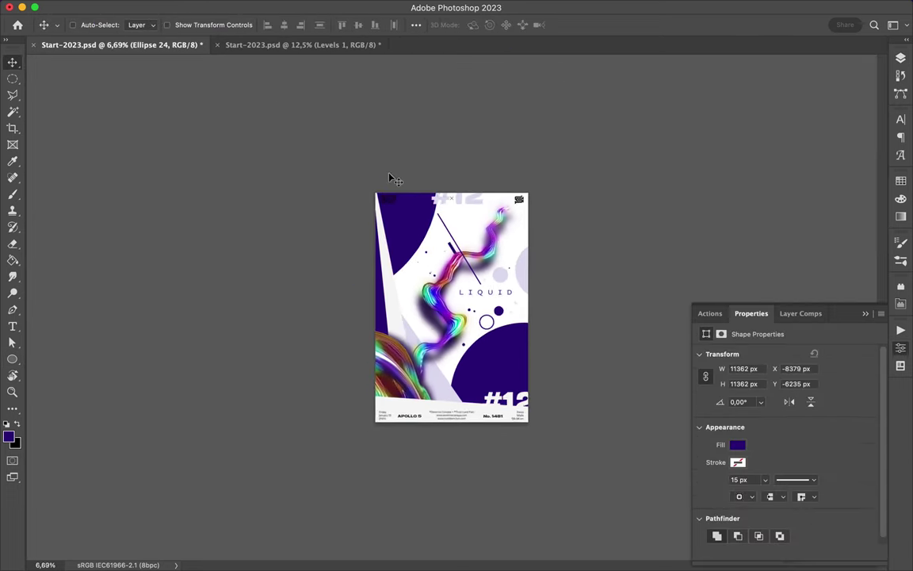
# - Draw a white circle over the top-left logo and clip it to the logo smart object
pyautogui.press('a')
pyautogui.press('p')
pyautogui.moveTo(340, 302); pyautogui.dragTo(332, 309)
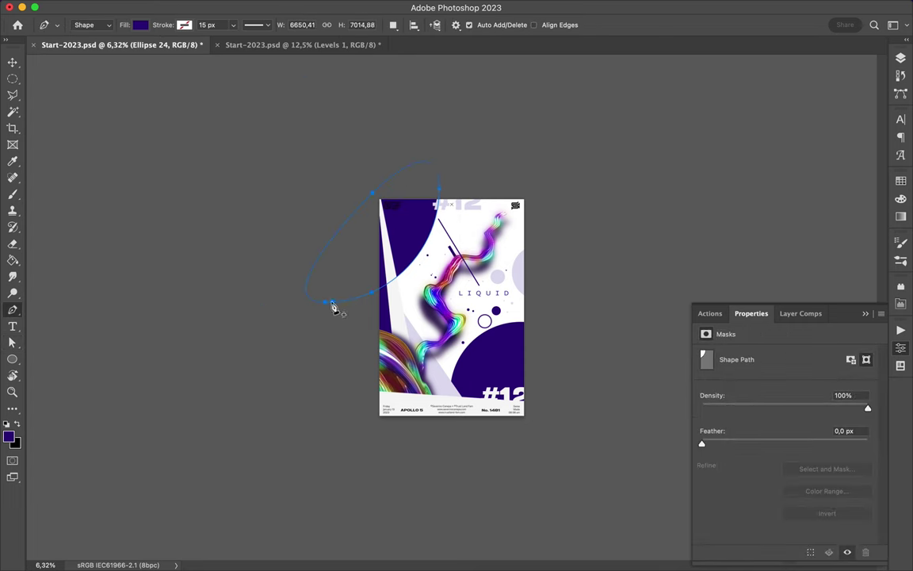
pyautogui.press('v')
pyautogui.scroll(4, 452, 308)
pyautogui.keyDown('ctrl'); pyautogui.click(338, 99); pyautogui.keyUp('ctrl')
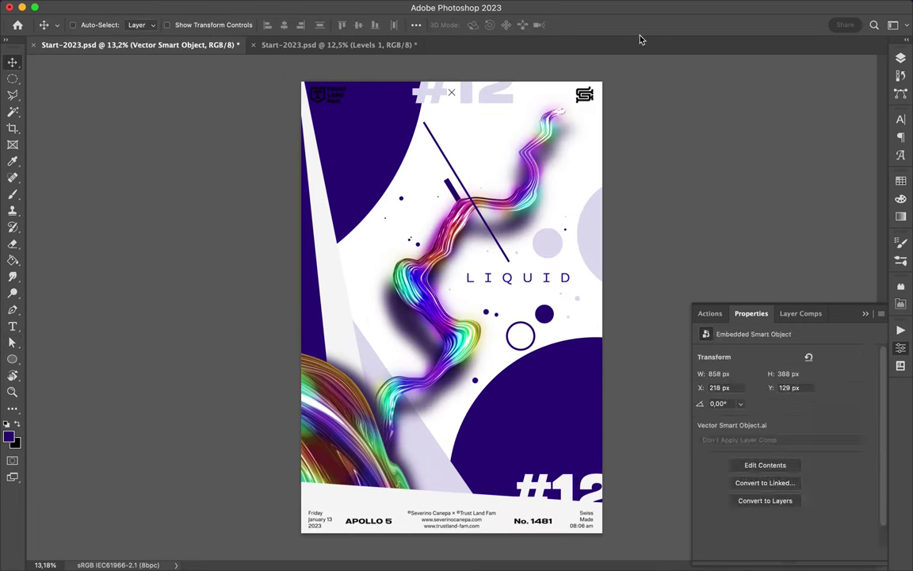
pyautogui.press('F7')
pyautogui.press('u')
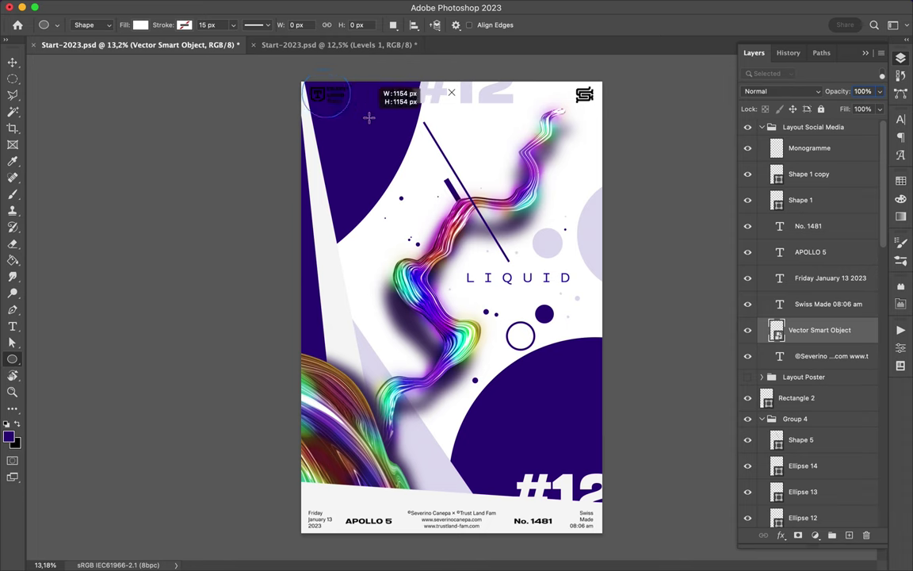
pyautogui.moveTo(359, 112); pyautogui.dragTo(356, 119)
pyautogui.hotkey('ctrl', 'alt', 'g')
# - Draw a navy rectangle clipped to the Monogramme layer to recolour it navy
pyautogui.keyDown('ctrl'); pyautogui.click(584, 95); pyautogui.keyUp('ctrl')
pyautogui.hotkey('shift', 'u')
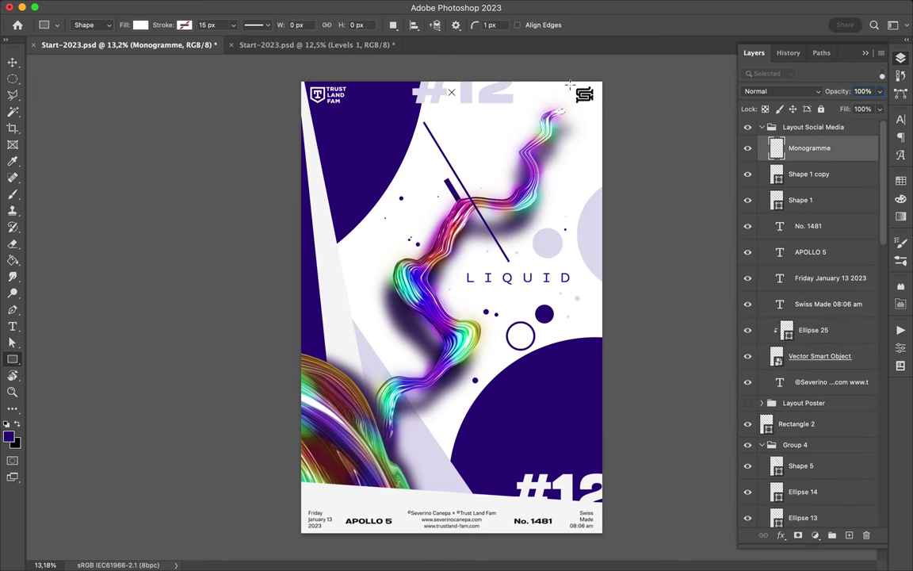
pyautogui.moveTo(603, 111); pyautogui.dragTo(603, 111)
pyautogui.press('a')
pyautogui.press('F7')
pyautogui.press('v')
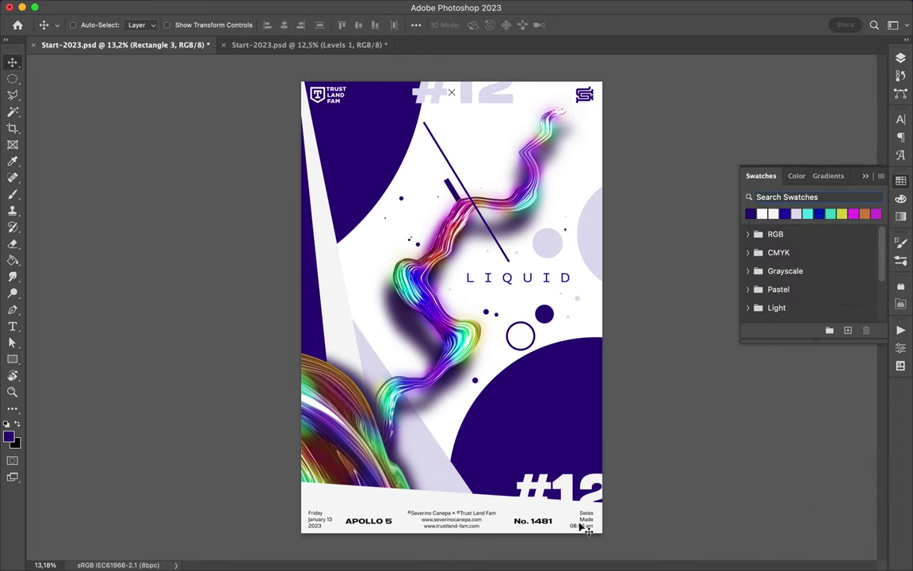
# - Draw a thin diagonal line across the lower navy circle
pyautogui.press('u')
pyautogui.click(602, 368)
pyautogui.press('Escape')
pyautogui.hotkey('shift', 'u')
pyautogui.moveTo(512, 424); pyautogui.dragTo(591, 348)
pyautogui.press('a')
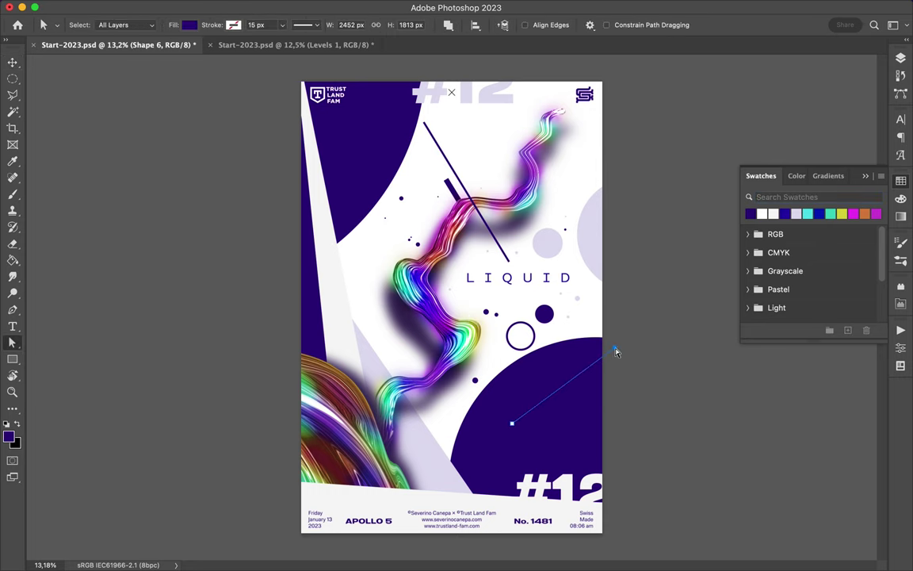
# - Make the line's fill and stroke white, set its stroke width, and save
pyautogui.click(188, 24)
pyautogui.click(111, 93)
pyautogui.click(234, 25)
pyautogui.click(134, 93)
pyautogui.click(261, 25)
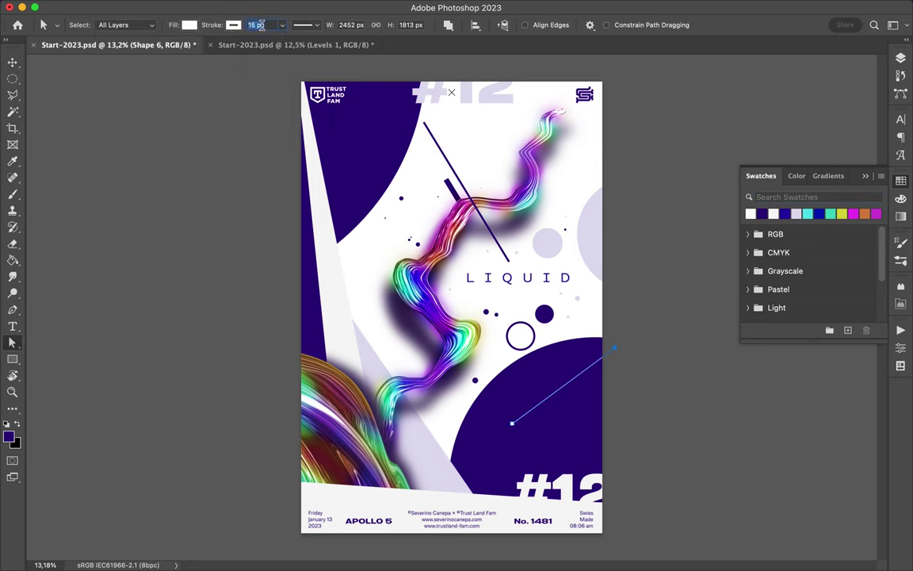
pyautogui.hotkey('ctrl', 's')
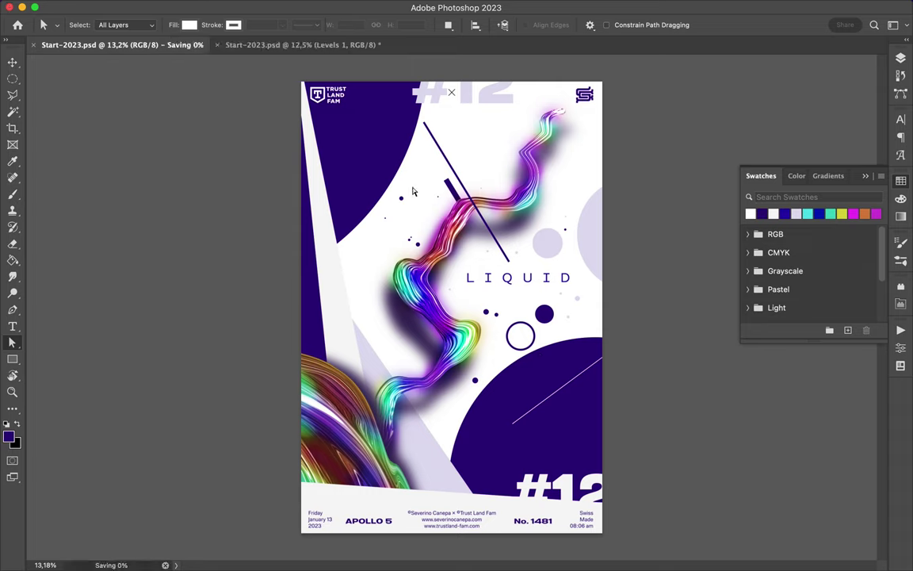
# - Place white lines over the top-left circle, duplicate one, and move both below Rectangle 1
pyautogui.press('u')
pyautogui.moveTo(321, 168)
pyautogui.mouseDown()
pyautogui.moveTo(375, 119)
pyautogui.moveTo(355, 137)
pyautogui.mouseUp()
pyautogui.press('v')
pyautogui.hotkey('ctrl', 'j')
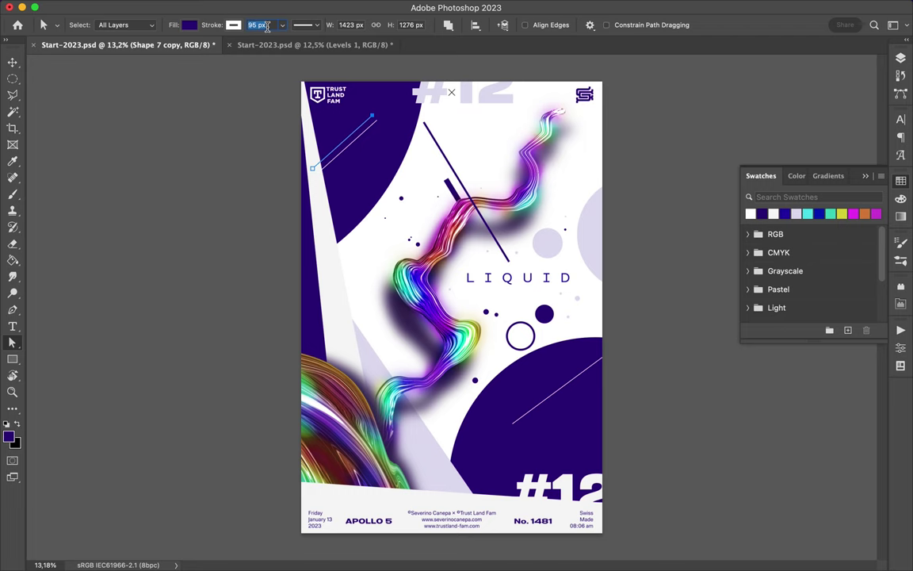
pyautogui.scroll(5, 487, 261)
pyautogui.keyDown('ctrl'); pyautogui.keyDown('shift'); pyautogui.click(434, 237); pyautogui.keyUp('shift'); pyautogui.keyUp('ctrl')
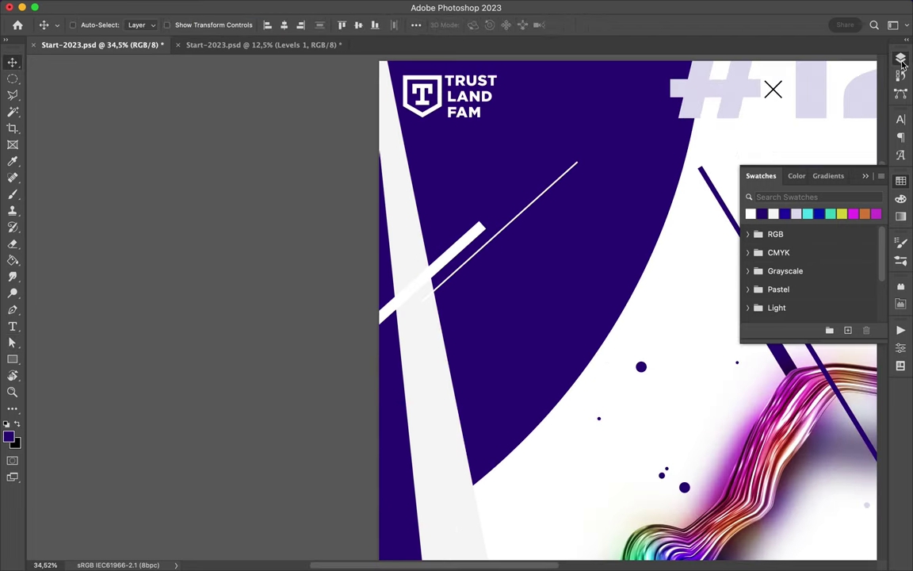
pyautogui.press('F7')
pyautogui.moveTo(801, 136)
pyautogui.mouseDown()
pyautogui.moveTo(822, 333)
pyautogui.moveTo(809, 379)
pyautogui.mouseUp()
# - Select the thick white bar, then copy a ring at about a third size and move it left
pyautogui.scroll(-3, 539, 220)
pyautogui.press('a')
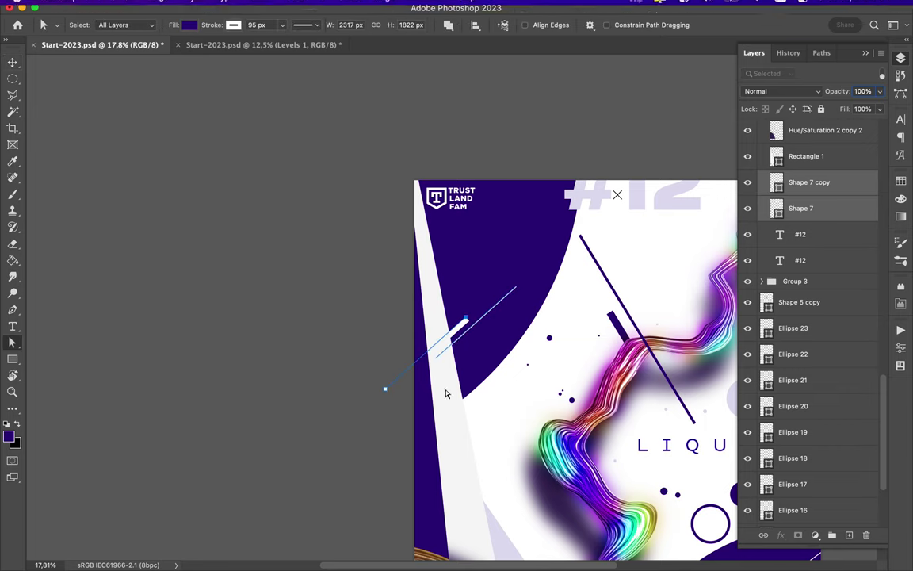
pyautogui.click(460, 331)
pyautogui.press('v')
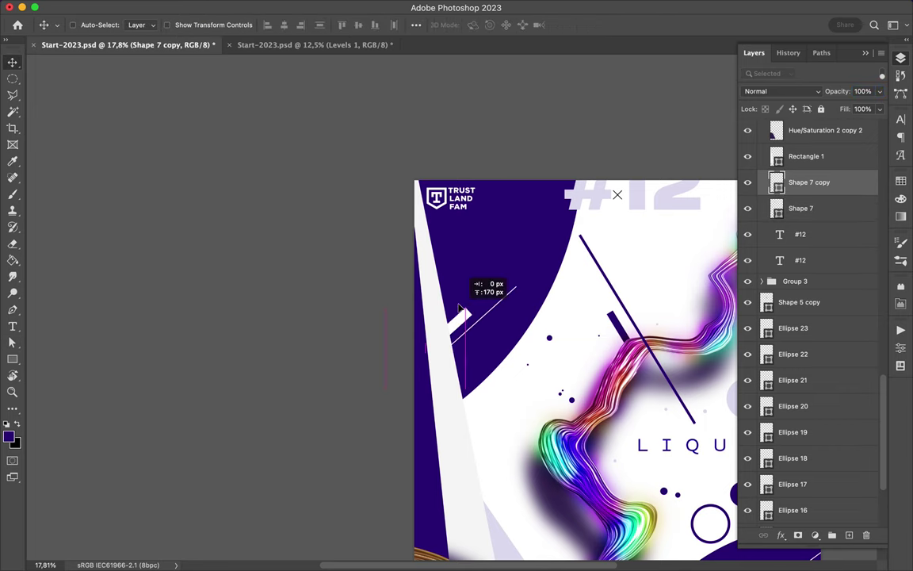
pyautogui.scroll(-3, 545, 423)
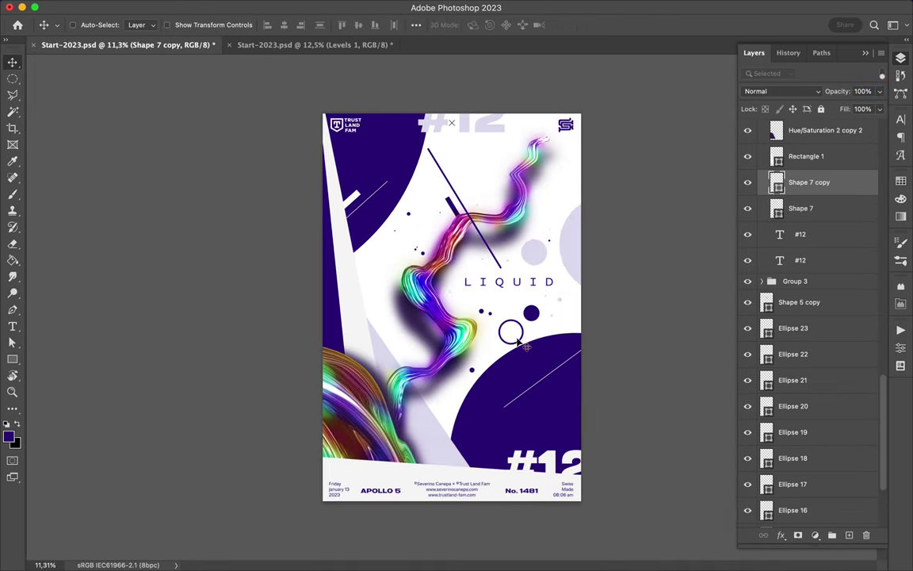
pyautogui.scroll(3, 519, 342)
pyautogui.hotkey('ctrl', 'alt', 't')
pyautogui.moveTo(487, 342); pyautogui.dragTo(410, 347)
pyautogui.write('32,3')
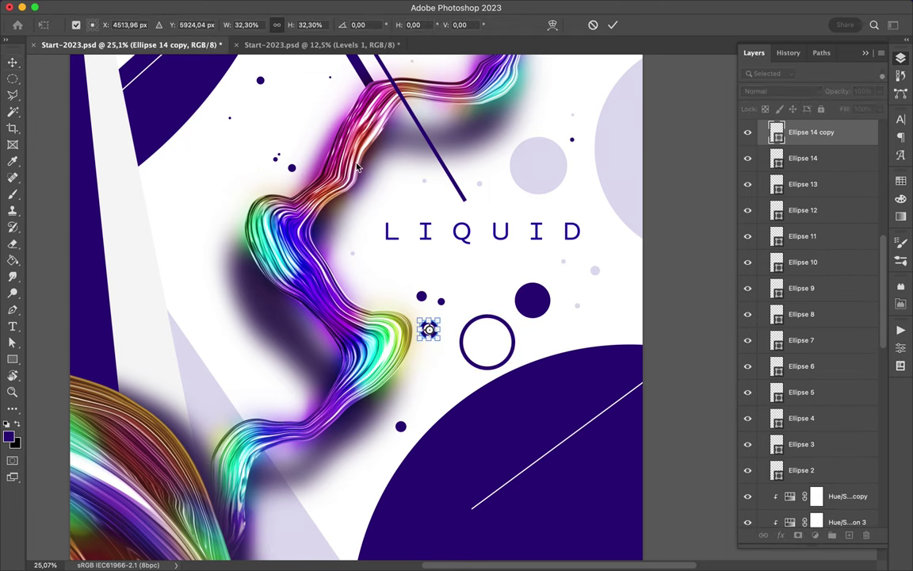
# - Place more small ring copies around LIQUID, lower one, and save the poster
pyautogui.press('Return')
pyautogui.hotkey('ctrl', 'alt', 't')
pyautogui.moveTo(433, 334)
pyautogui.mouseDown()
pyautogui.moveTo(479, 262)
pyautogui.moveTo(497, 299)
pyautogui.mouseUp()
pyautogui.press('Return')
pyautogui.click(479, 266)
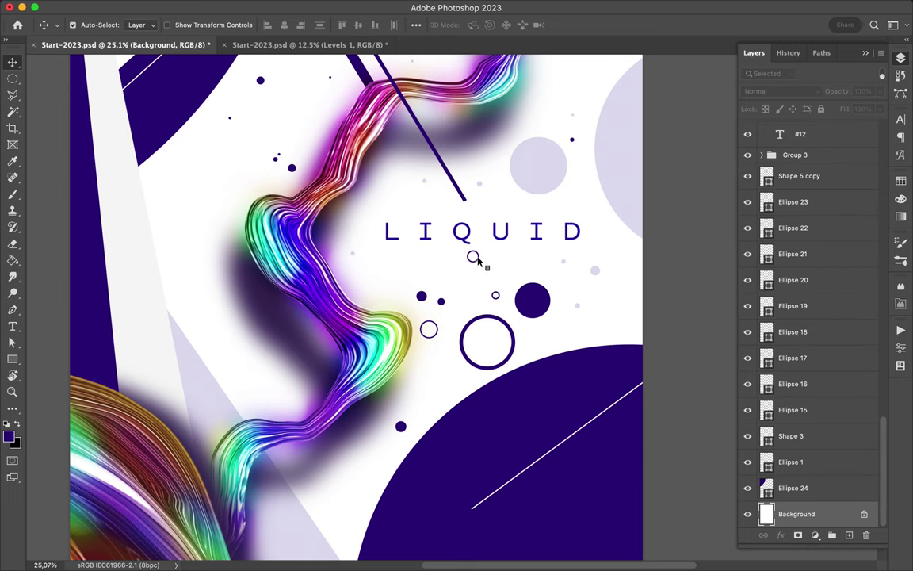
pyautogui.moveTo(473, 260)
pyautogui.mouseDown()
pyautogui.moveTo(478, 305)
pyautogui.moveTo(397, 197)
pyautogui.mouseUp()
pyautogui.scroll(-3, 397, 198)
pyautogui.hotkey('ctrl', 's')
# - Show the final saved LIQUID #12 poster in the Photoshop window
pyautogui.click(630, 8)
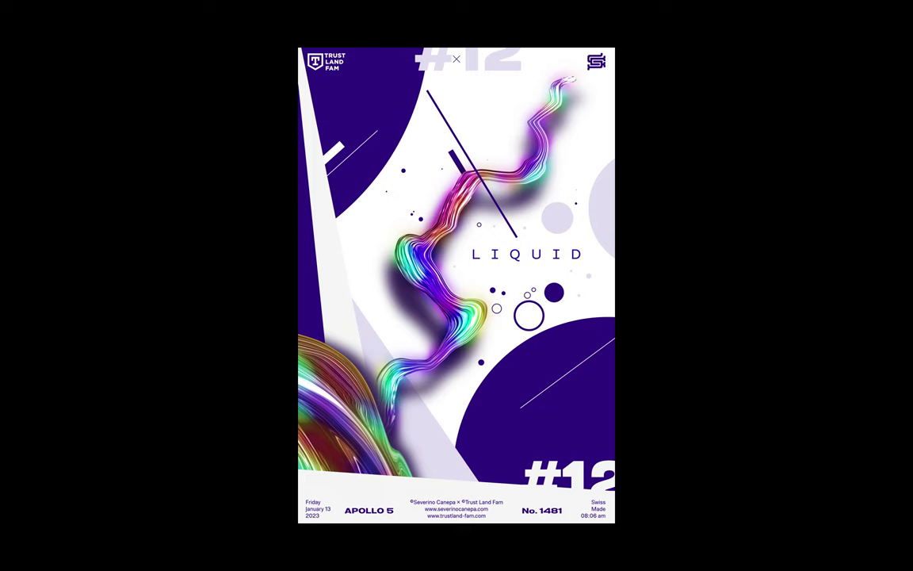